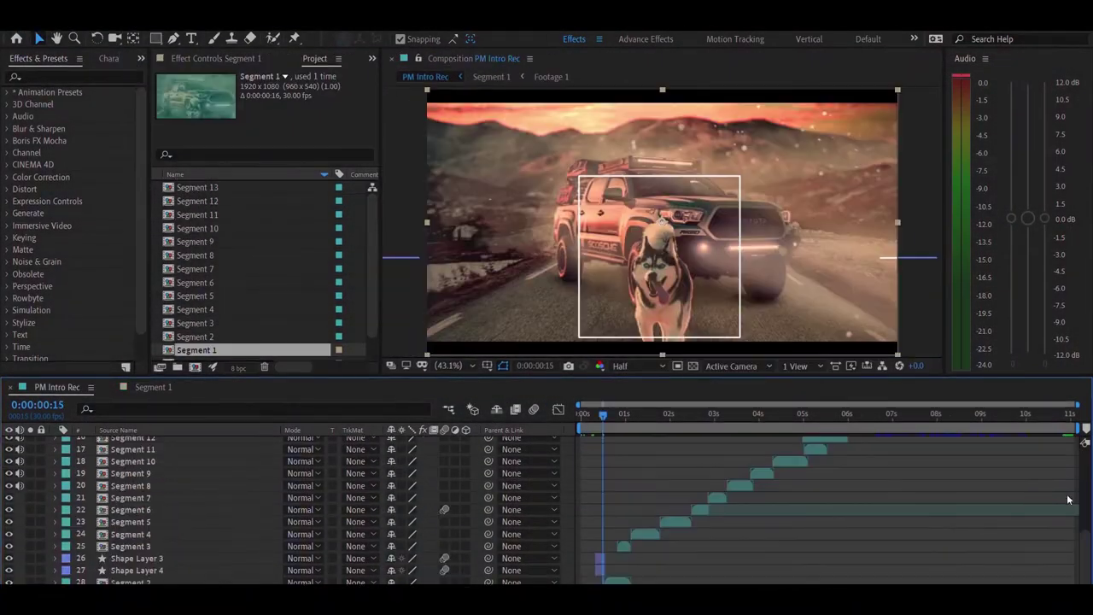
# Step: Open the Segment 1 composition and look over its shape, solid and footage layers with their keyframed properties
pyautogui.hotkey('ctrl', 'k')
pyautogui.doubleClick(143, 581)
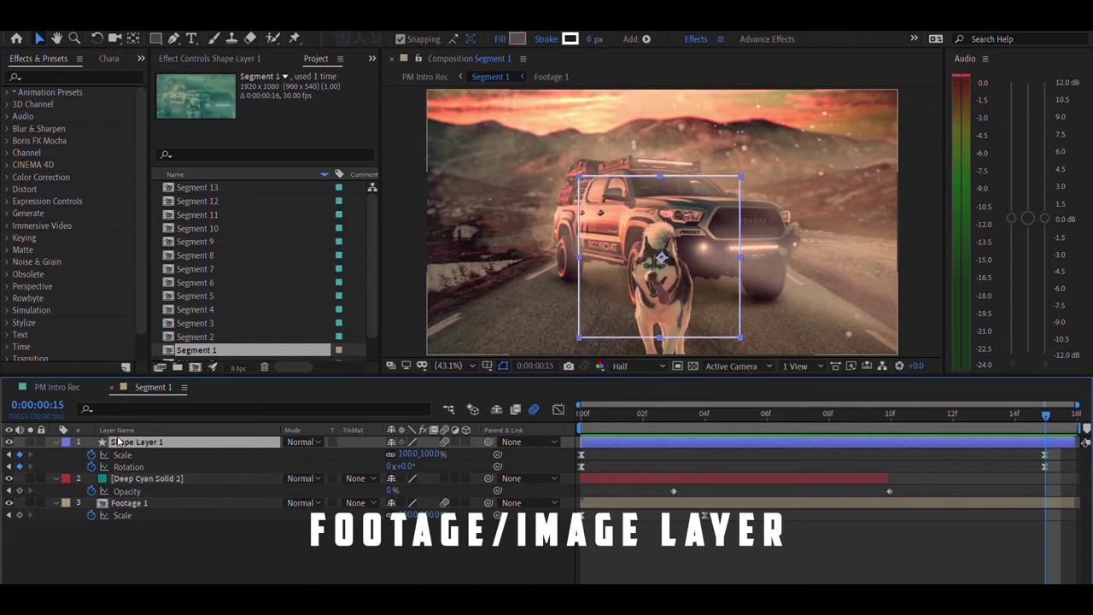
pyautogui.click(128, 503)
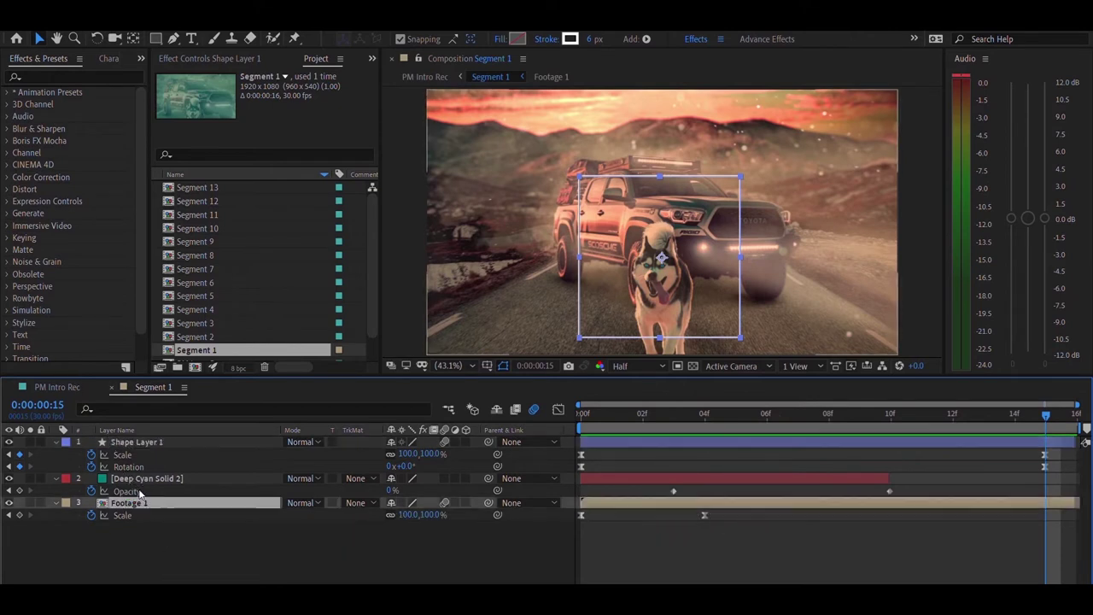
pyautogui.click(128, 467)
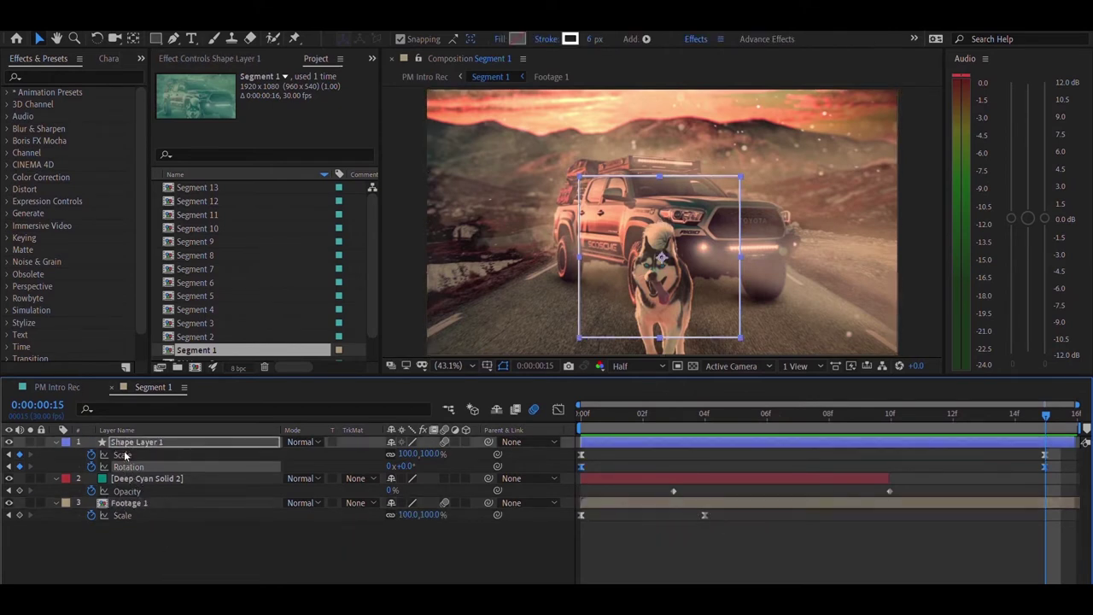
pyautogui.click(122, 526)
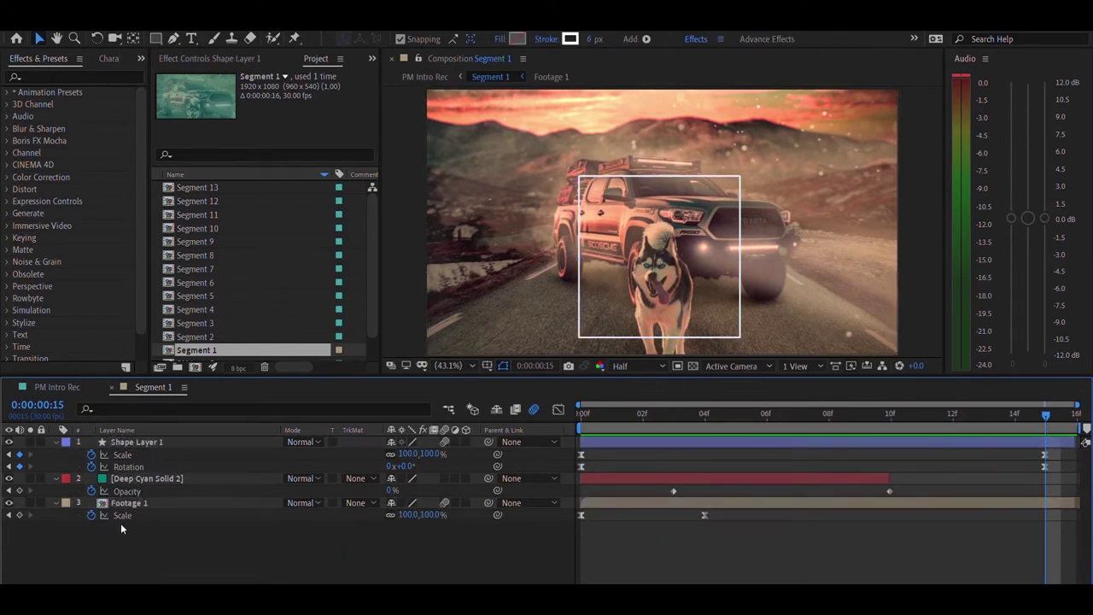
# Step: Scrub from frame 0 to frame 4 to review the Scale animation of the Footage 1 layer
pyautogui.click(158, 500)
pyautogui.moveTo(584, 414); pyautogui.dragTo(706, 407)
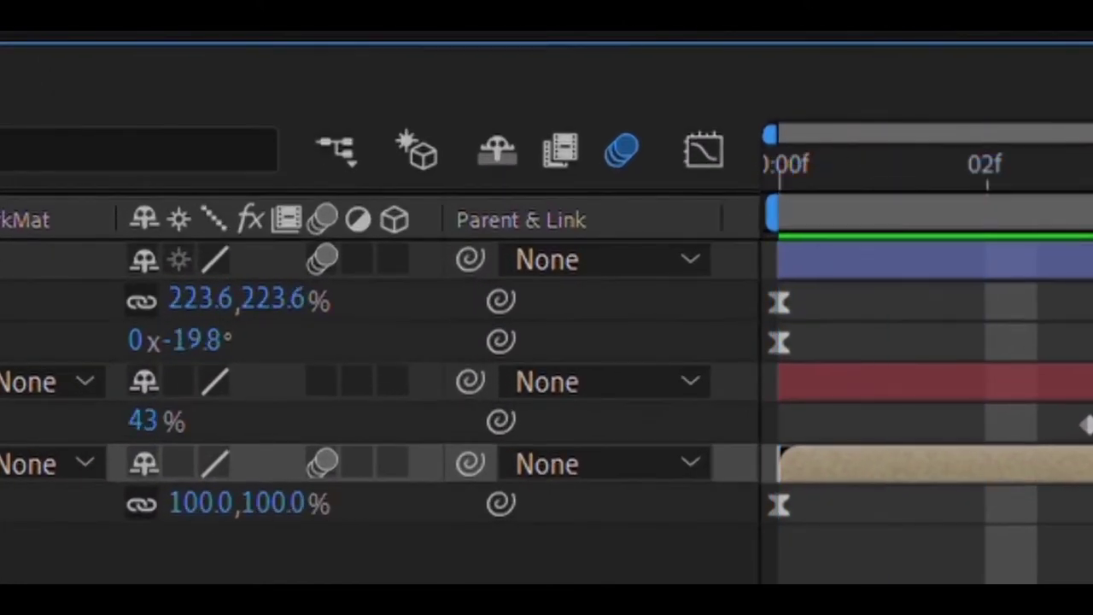
pyautogui.moveTo(1092, 196); pyautogui.dragTo(1029, 119)
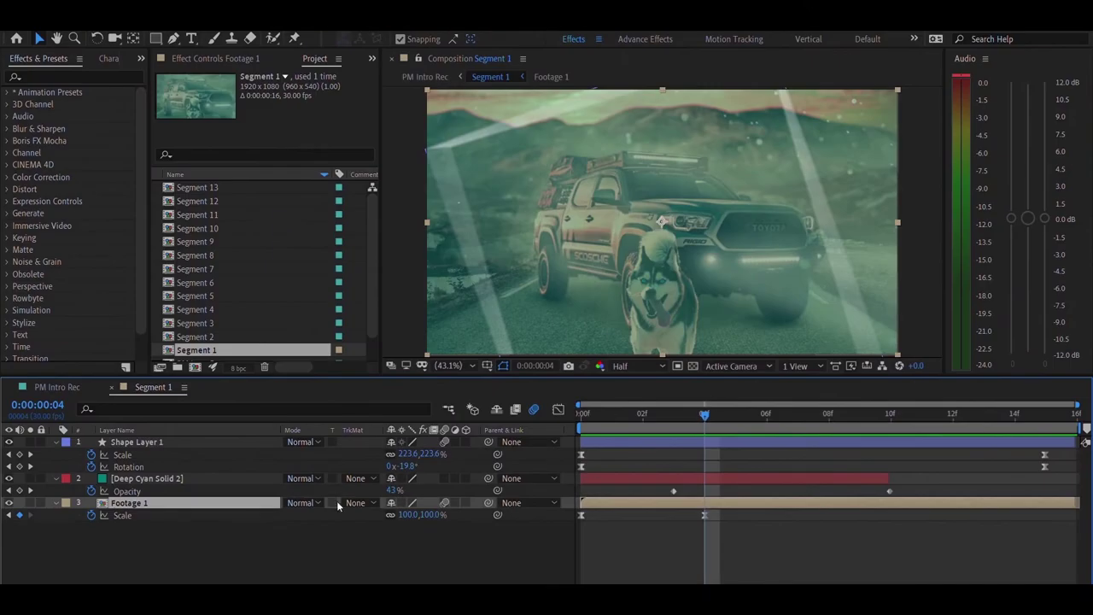
# Step: Select Deep Cyan Solid 2 and step through its Opacity keyframes at frames 3 and 10
pyautogui.click(135, 476)
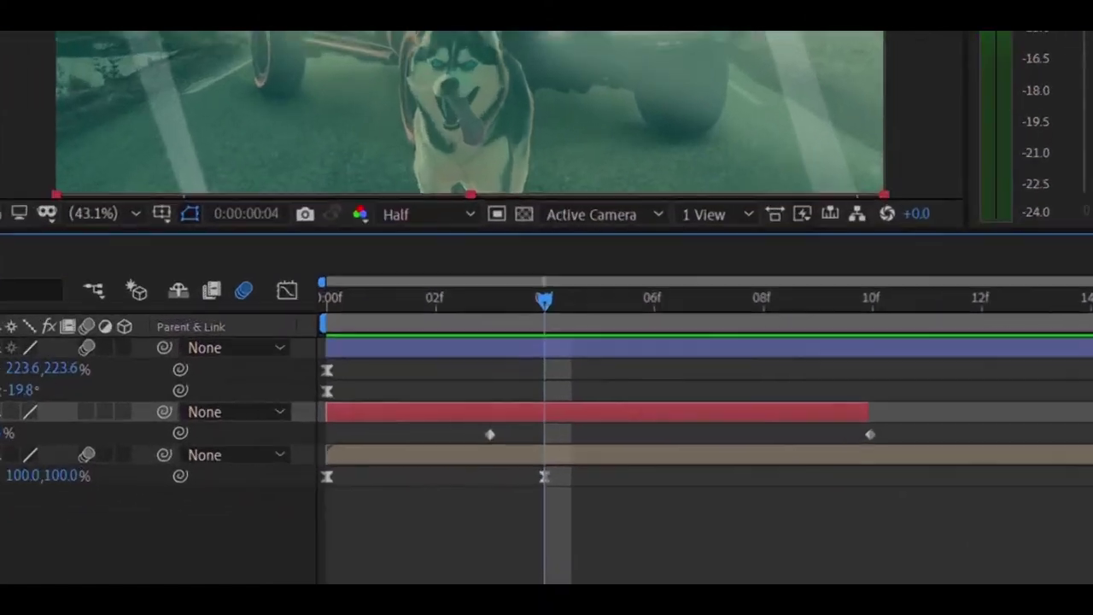
pyautogui.press('Home')
pyautogui.press('k')
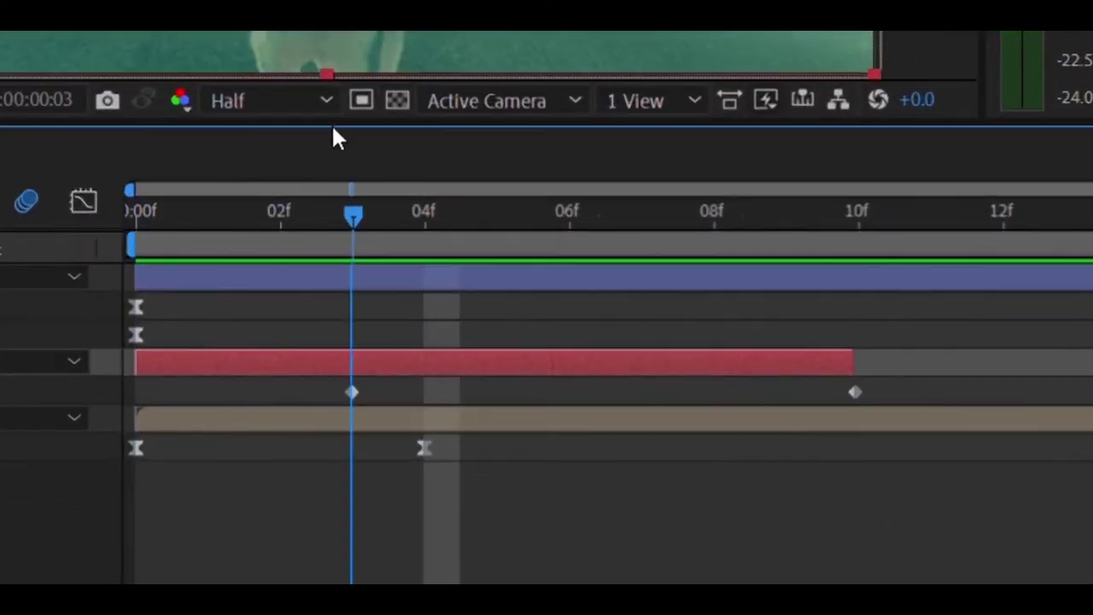
pyautogui.press('k')
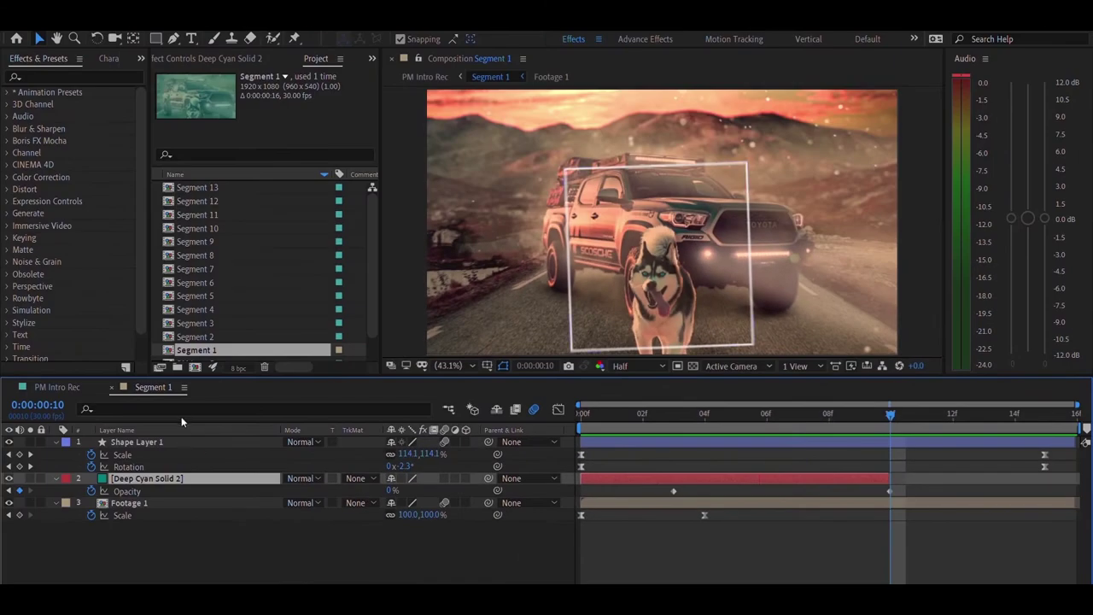
# Step: Select Shape Layer 1 and play through Segment 1 to review the shape's Scale and Rotation animation
pyautogui.click(182, 440)
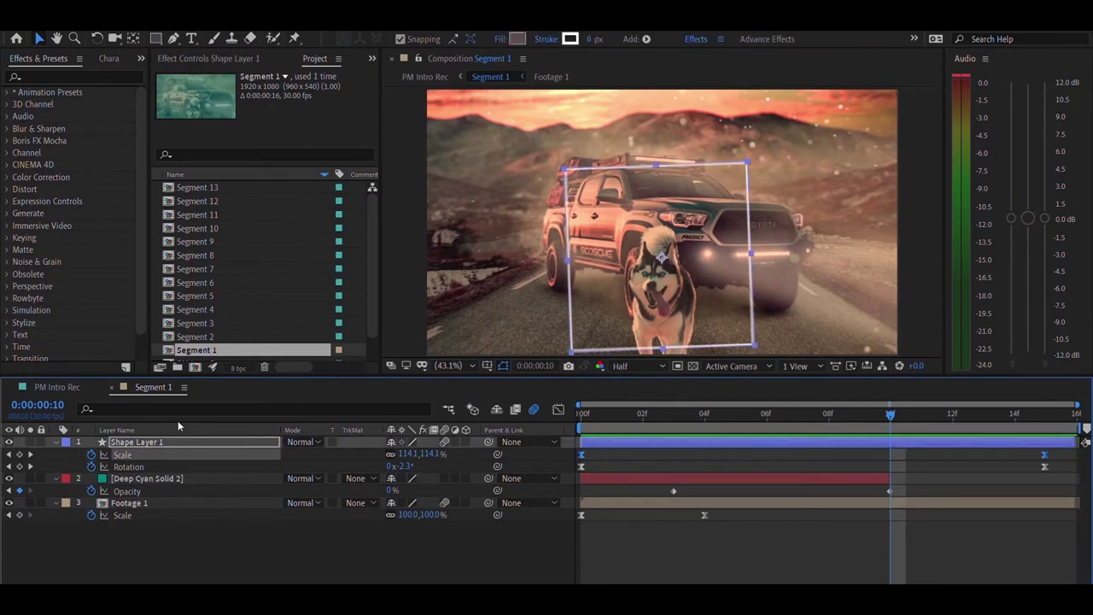
pyautogui.moveTo(608, 410); pyautogui.dragTo(514, 405)
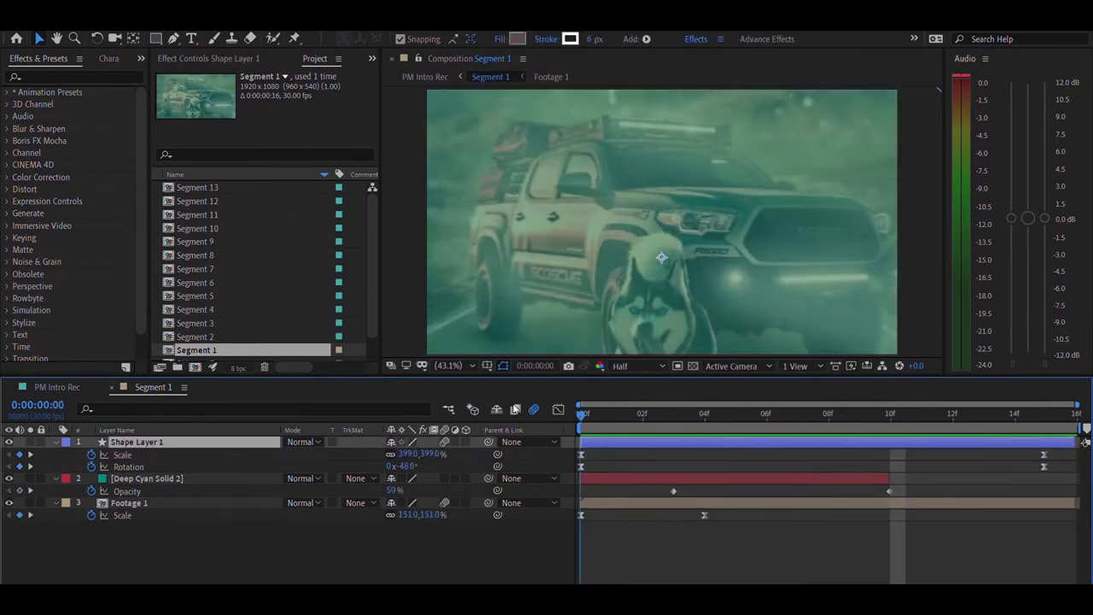
pyautogui.press('space')
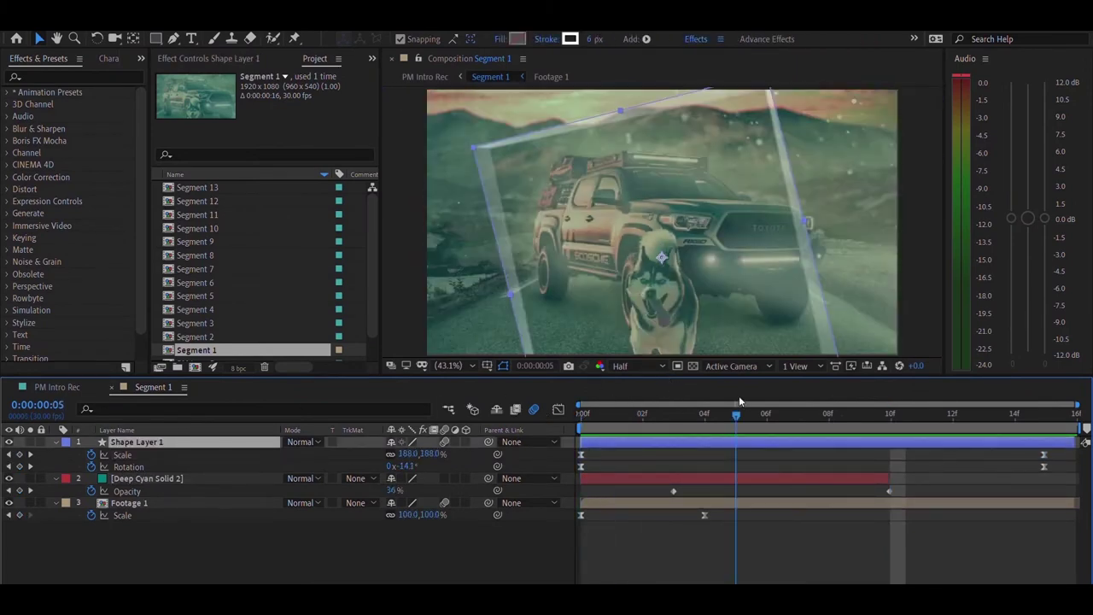
pyautogui.moveTo(555, 394)
pyautogui.mouseDown()
pyautogui.moveTo(665, 380)
pyautogui.moveTo(586, 405)
pyautogui.mouseUp()
pyautogui.click(165, 446)
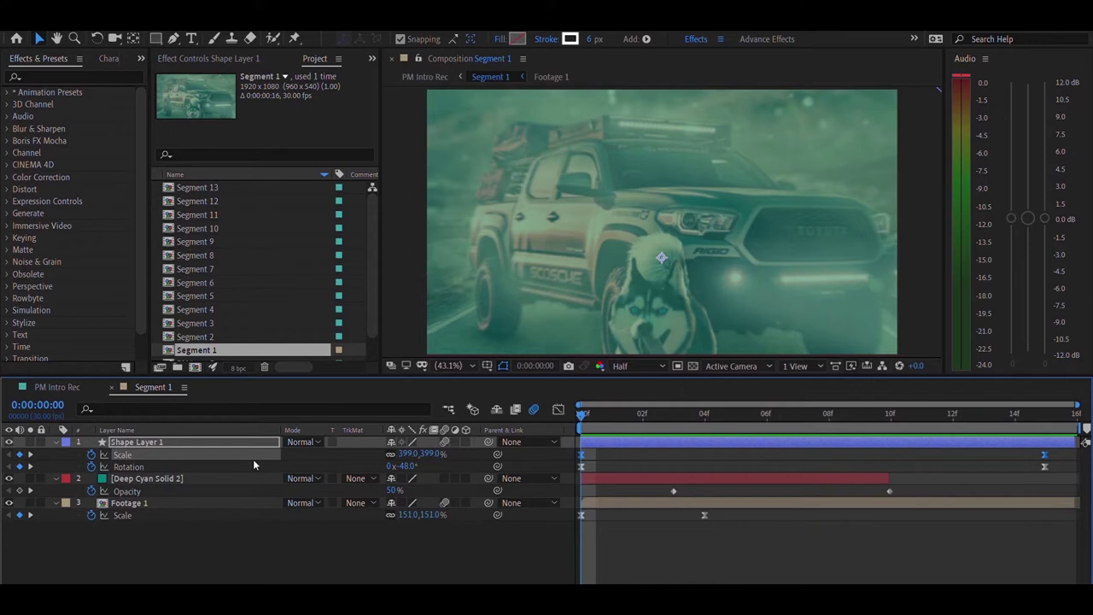
pyautogui.moveTo(886, 413); pyautogui.dragTo(1057, 415)
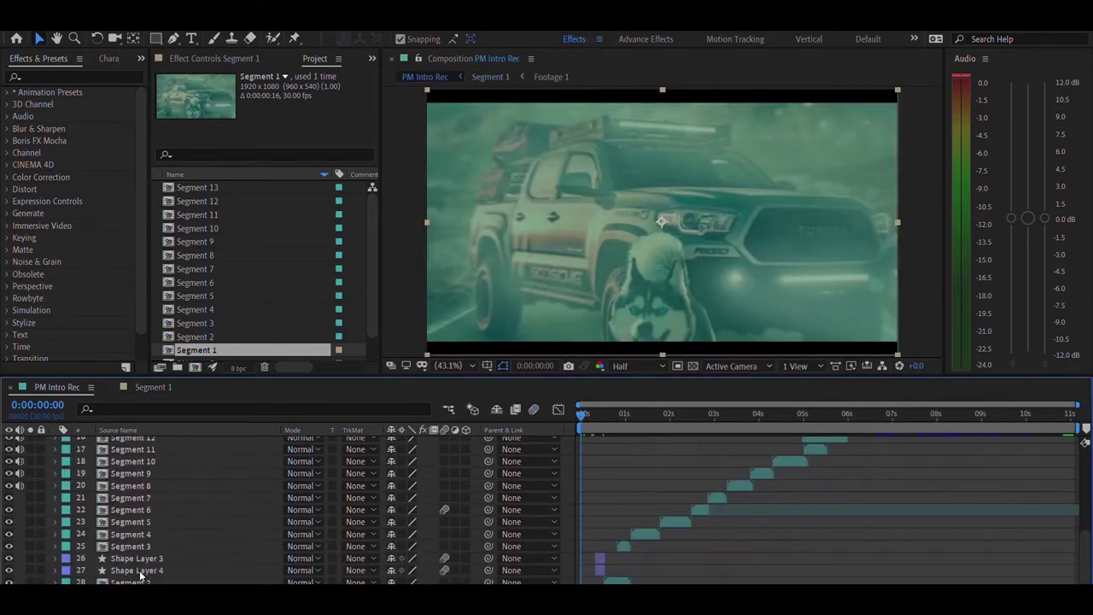
# Step: Open the Segment 2 composition, preview its text animation, and check the Footage 2 layer, set to Multiply, and the ANOTHER layer beneath it
pyautogui.doubleClick(141, 576)
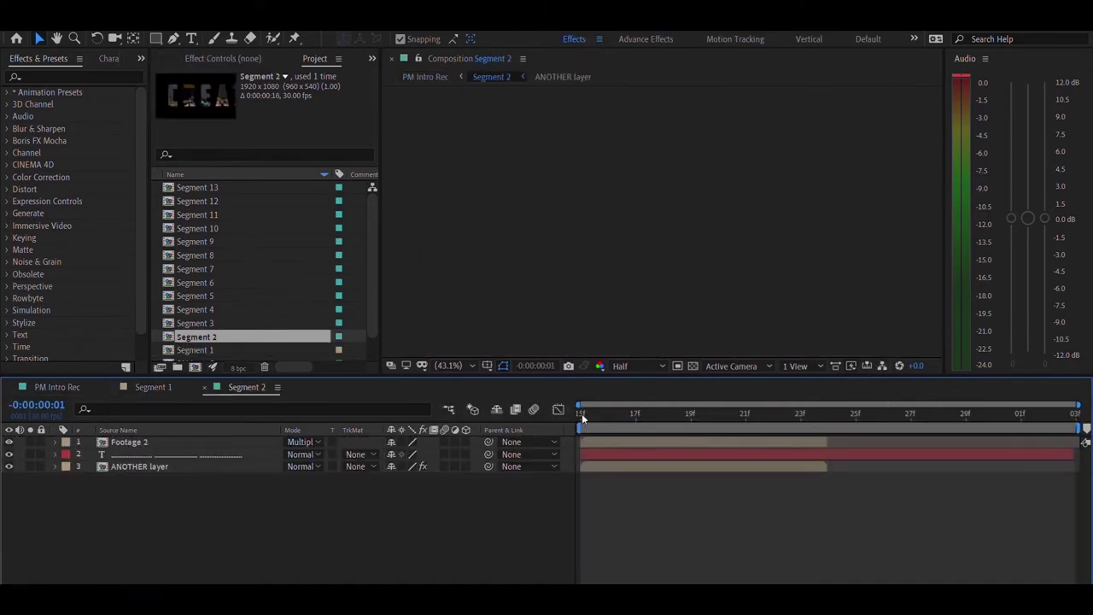
pyautogui.moveTo(586, 398); pyautogui.dragTo(801, 395)
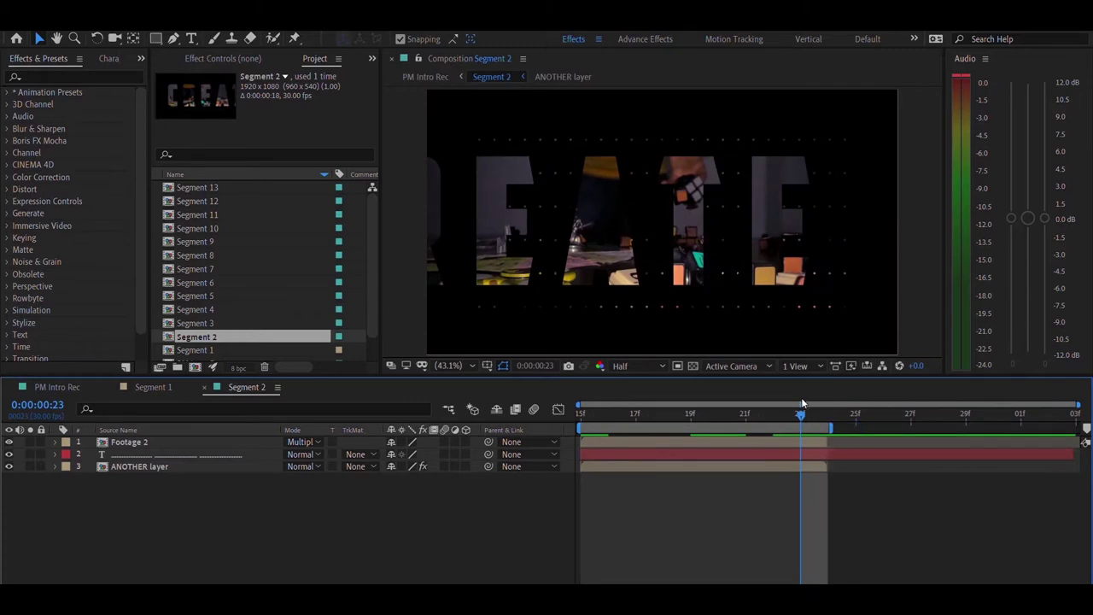
pyautogui.press('space')
pyautogui.press('space')
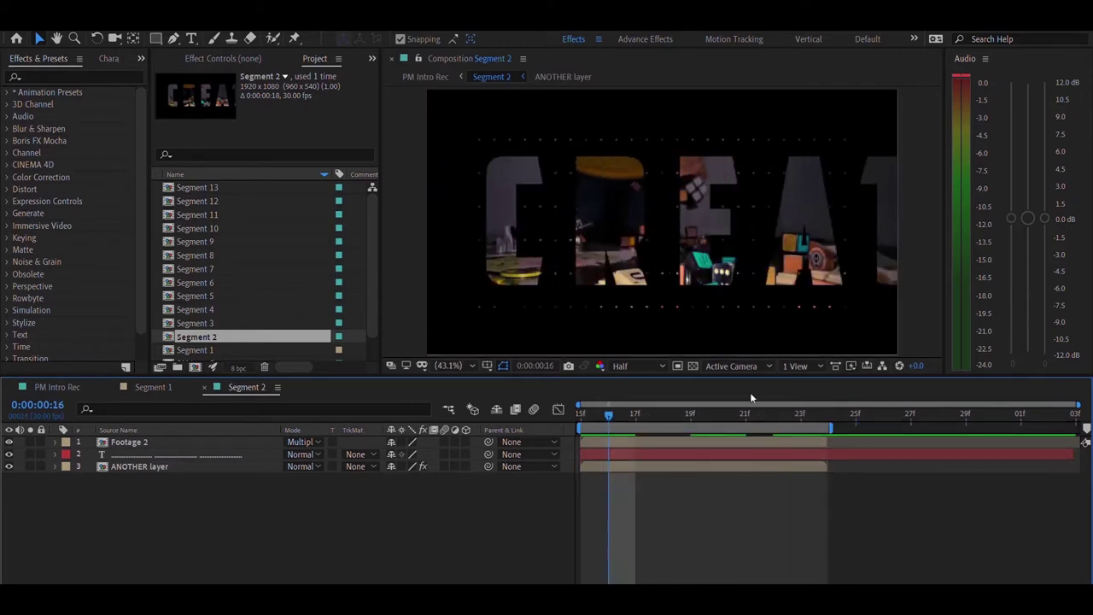
pyautogui.moveTo(598, 406); pyautogui.dragTo(736, 410)
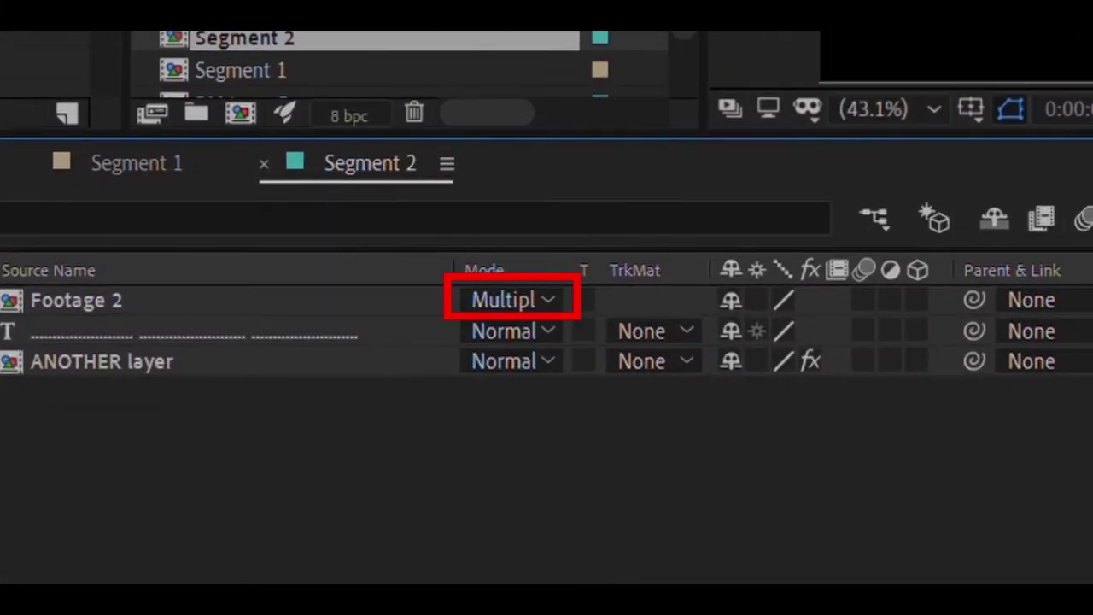
pyautogui.click(77, 300)
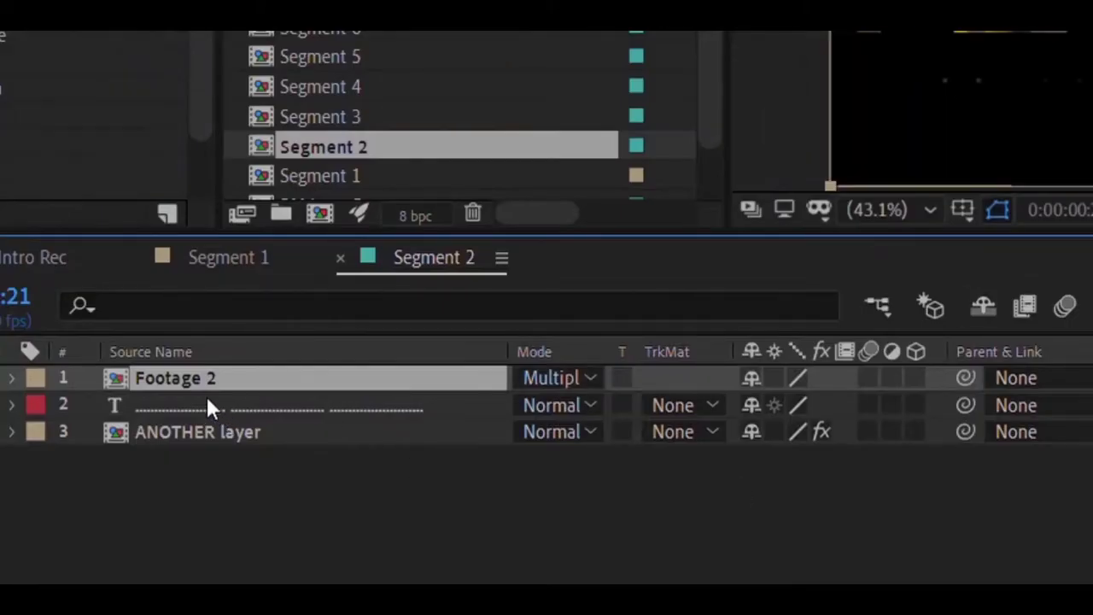
pyautogui.click(206, 426)
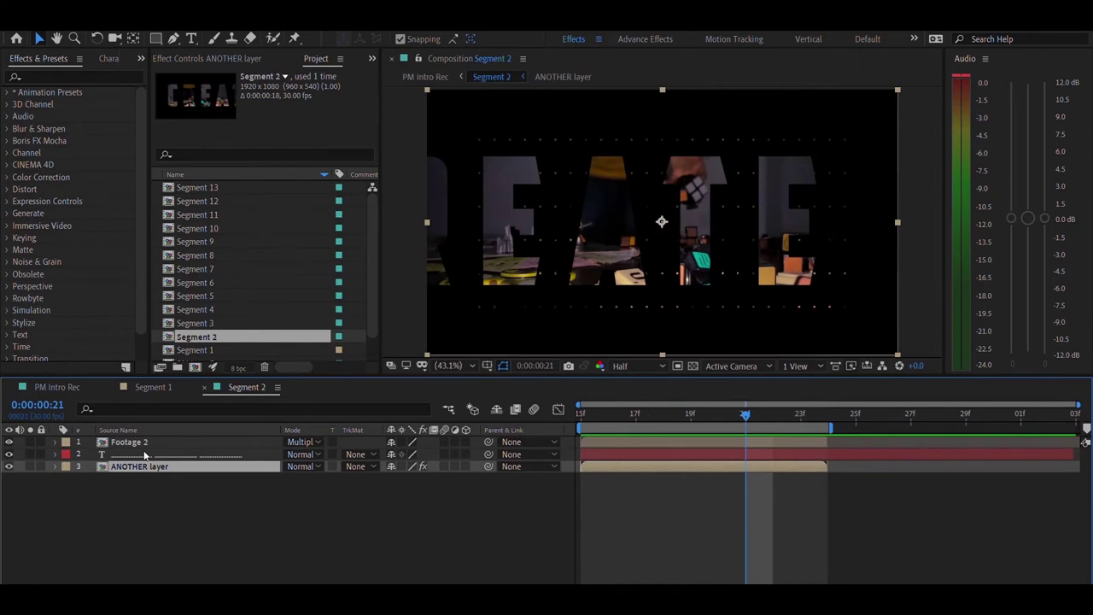
# Step: Check the nested ANOTHER layer composition, then return to Segment 2 and rename that layer as CREATE
pyautogui.doubleClick(163, 463)
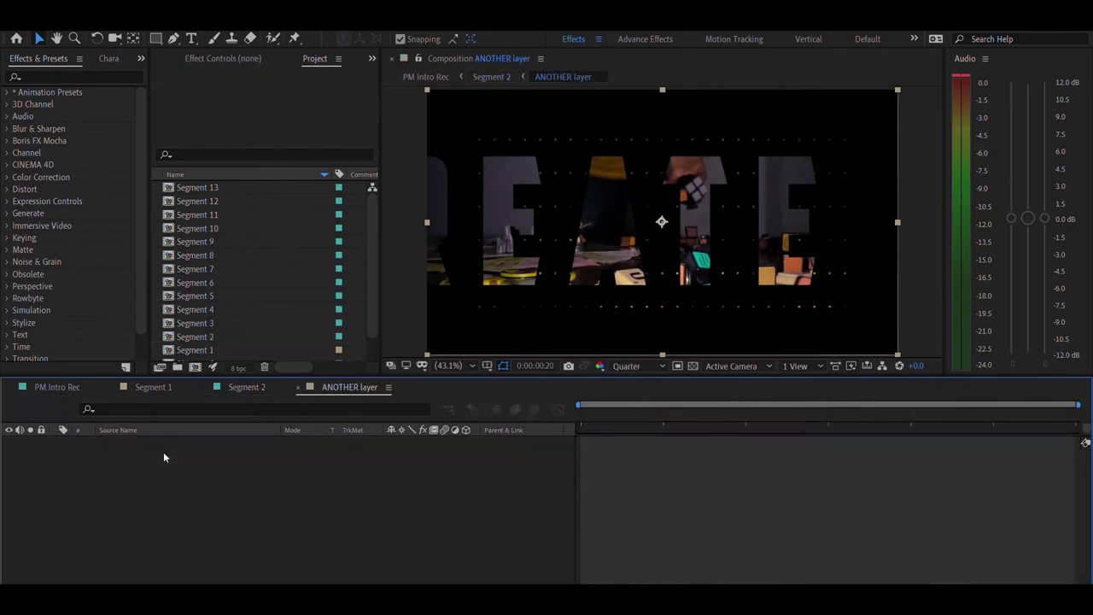
pyautogui.click(258, 384)
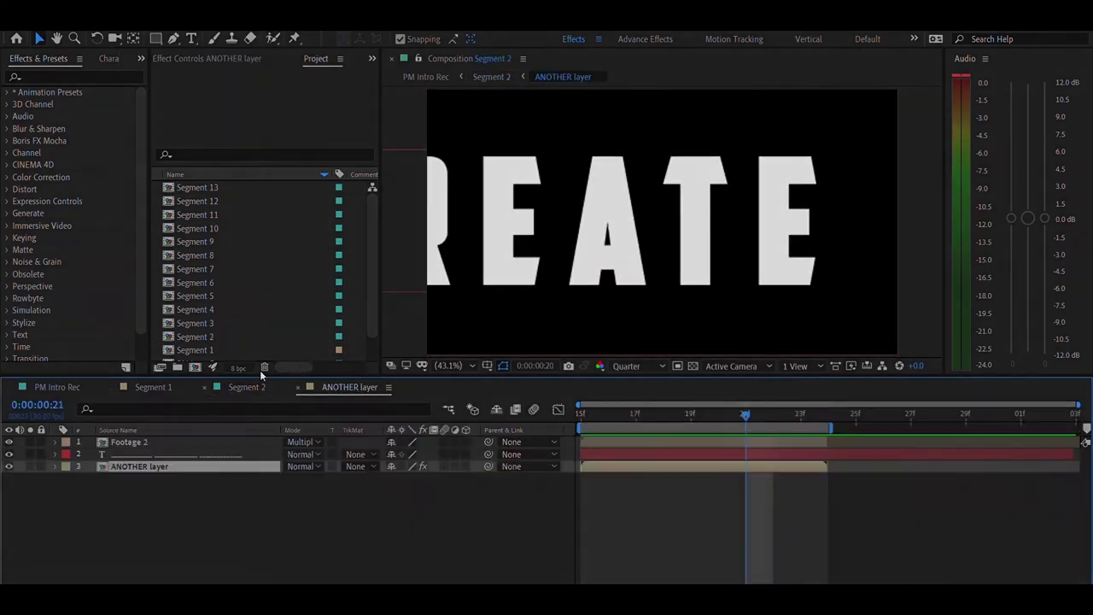
pyautogui.press('Return')
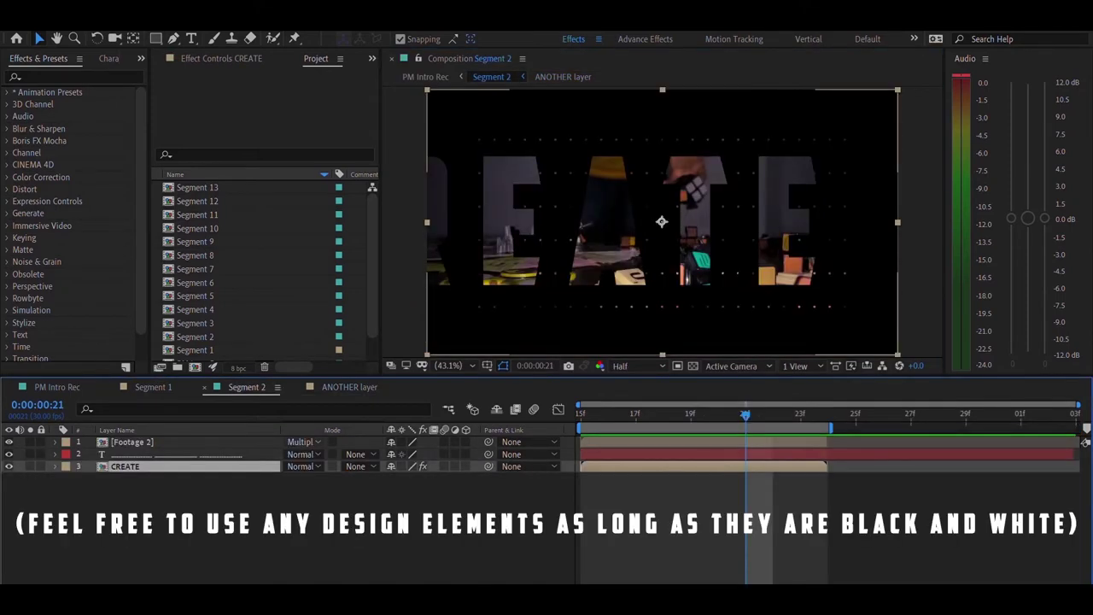
pyautogui.click(518, 495)
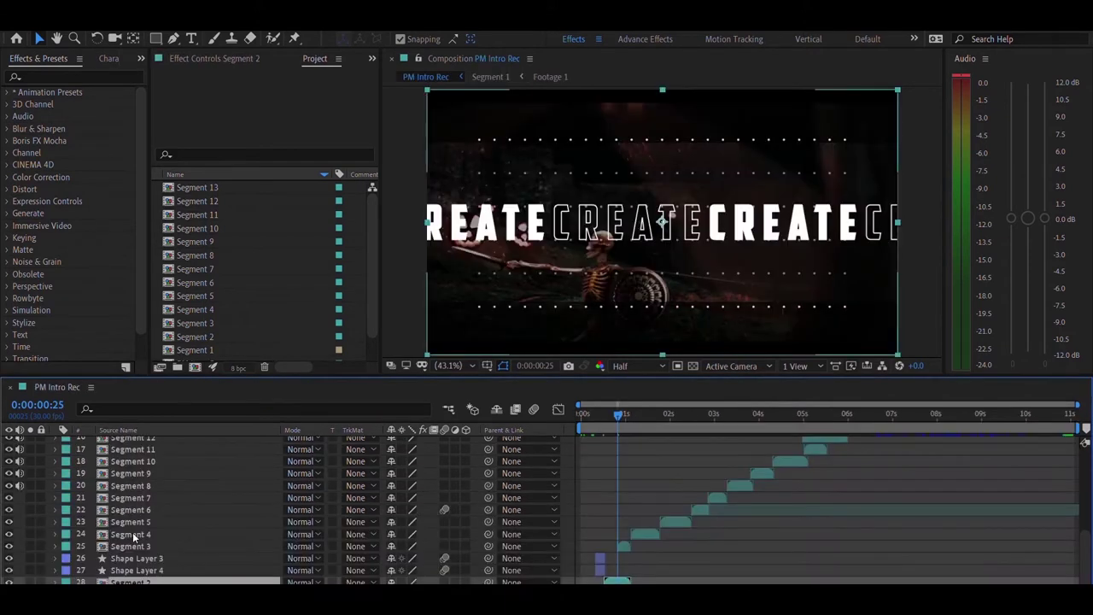
# Step: Open the Segment 3 composition, show the Position keyframes of the repeated Create text layer, and preview its movement
pyautogui.doubleClick(132, 543)
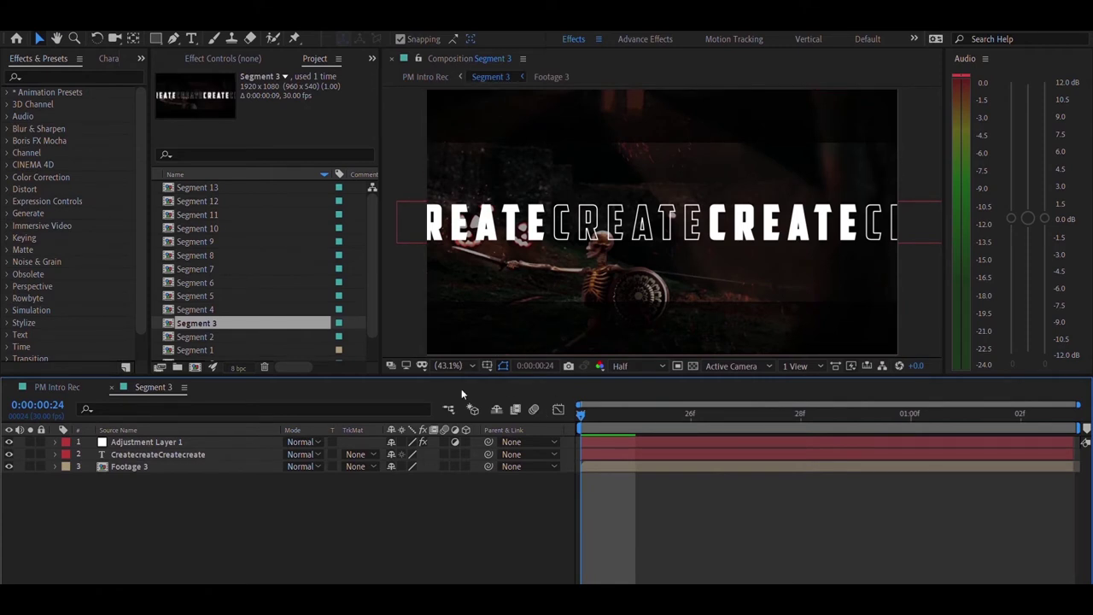
pyautogui.click(201, 462)
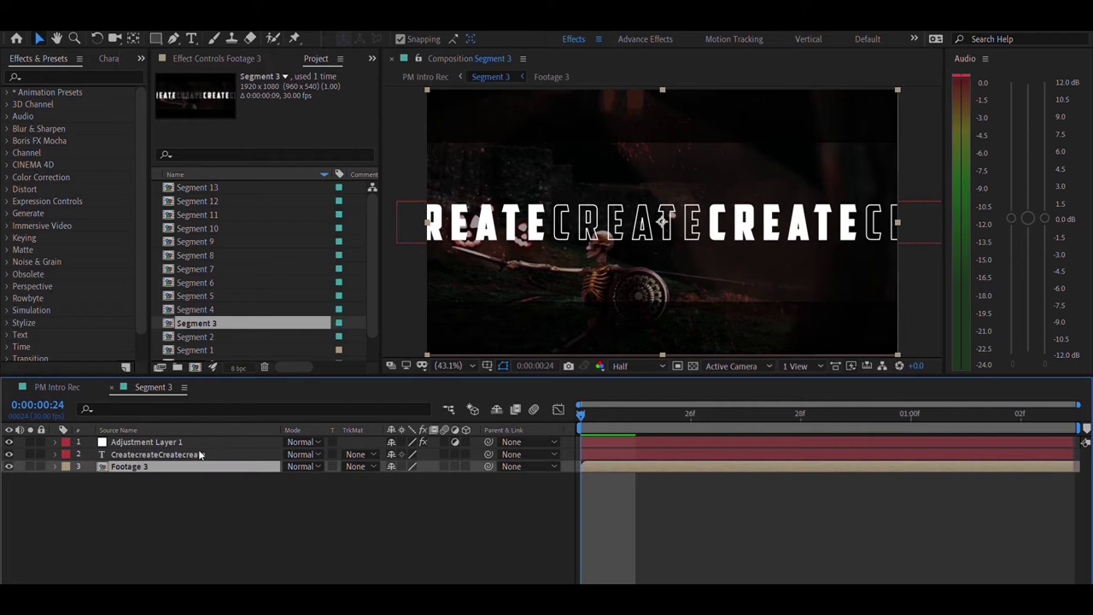
pyautogui.click(200, 455)
pyautogui.press('p')
pyautogui.click(410, 549)
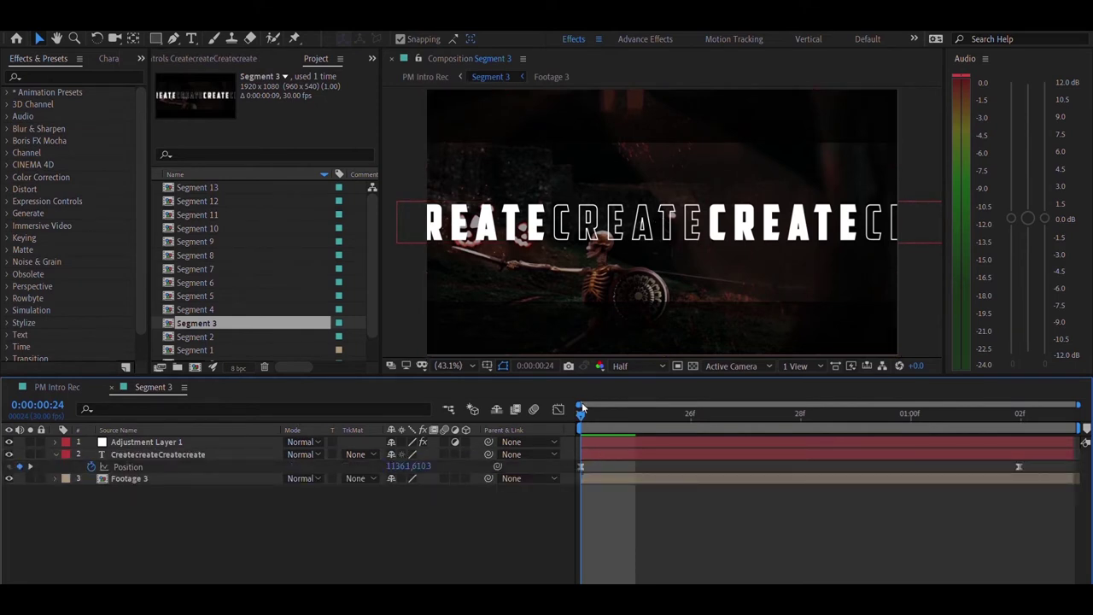
pyautogui.press('space')
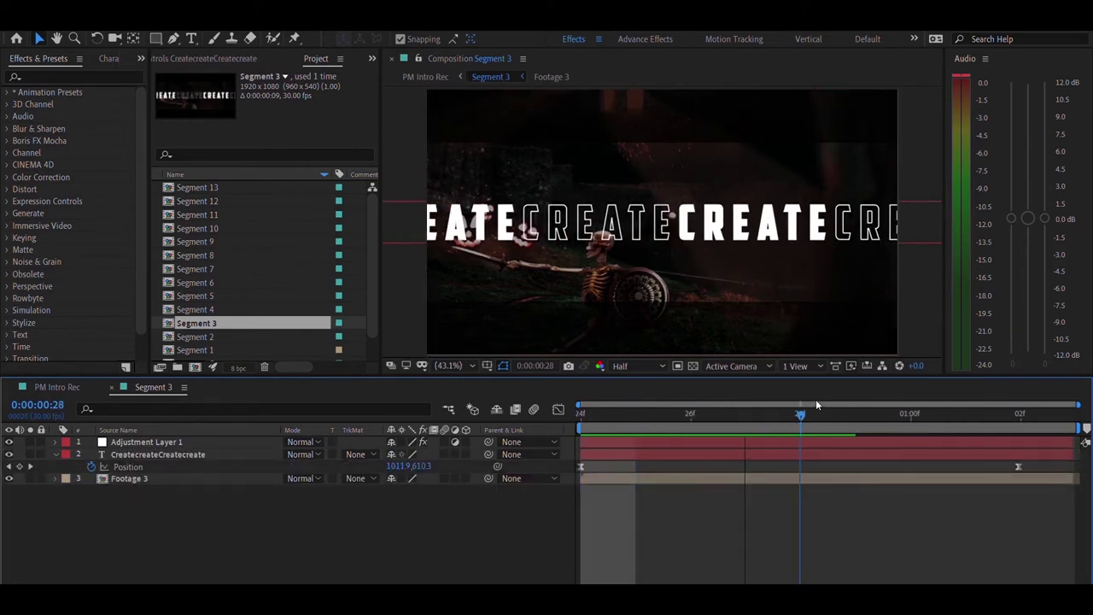
pyautogui.press('space')
# Step: Search the effects for "motion tile" and examine the Motion Tile settings on Adjustment Layer 1 in Segment 3
pyautogui.click(163, 441)
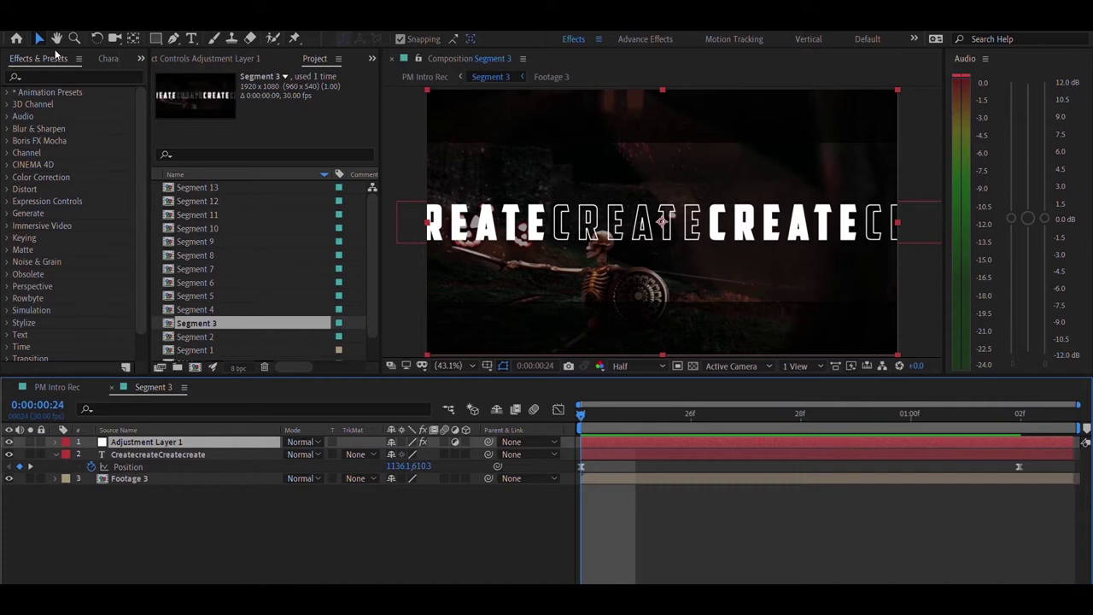
pyautogui.click(63, 74)
pyautogui.write('moti')
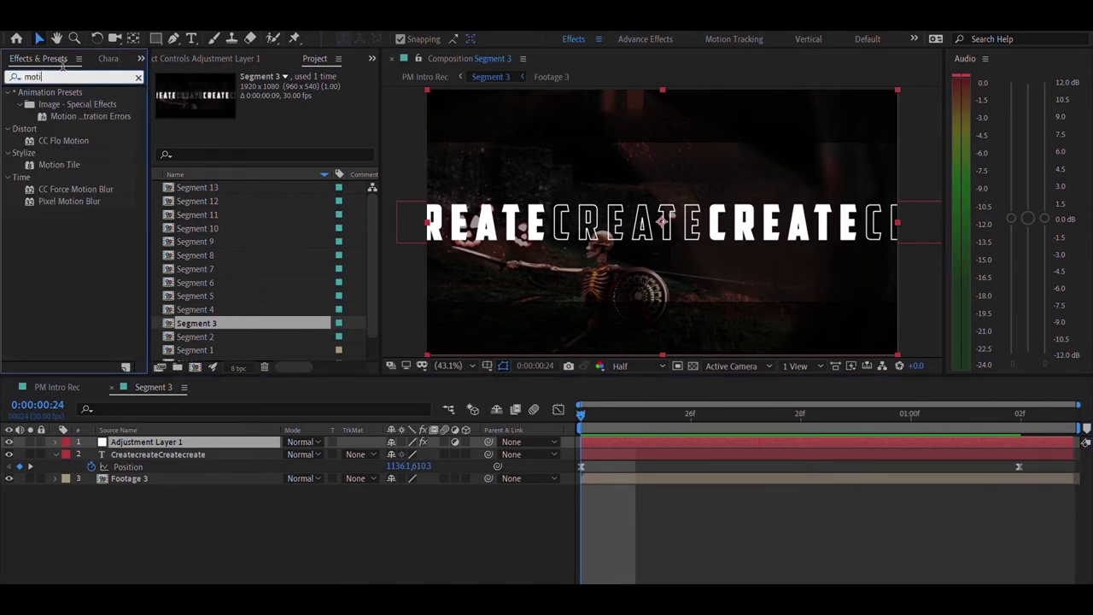
pyautogui.write('on tile')
pyautogui.doubleClick(59, 104)
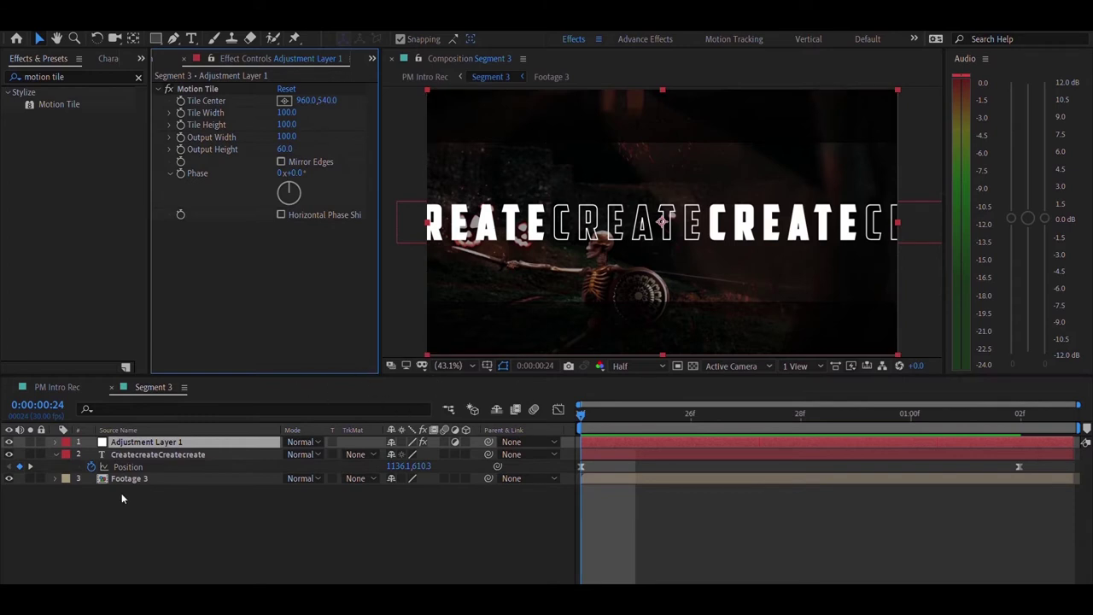
pyautogui.press('t')
# Step: Return to PM Intro Rec, open Segment 4, and examine the Footage 4 layer's Motion Tile settings and Position keyframes
pyautogui.click(62, 387)
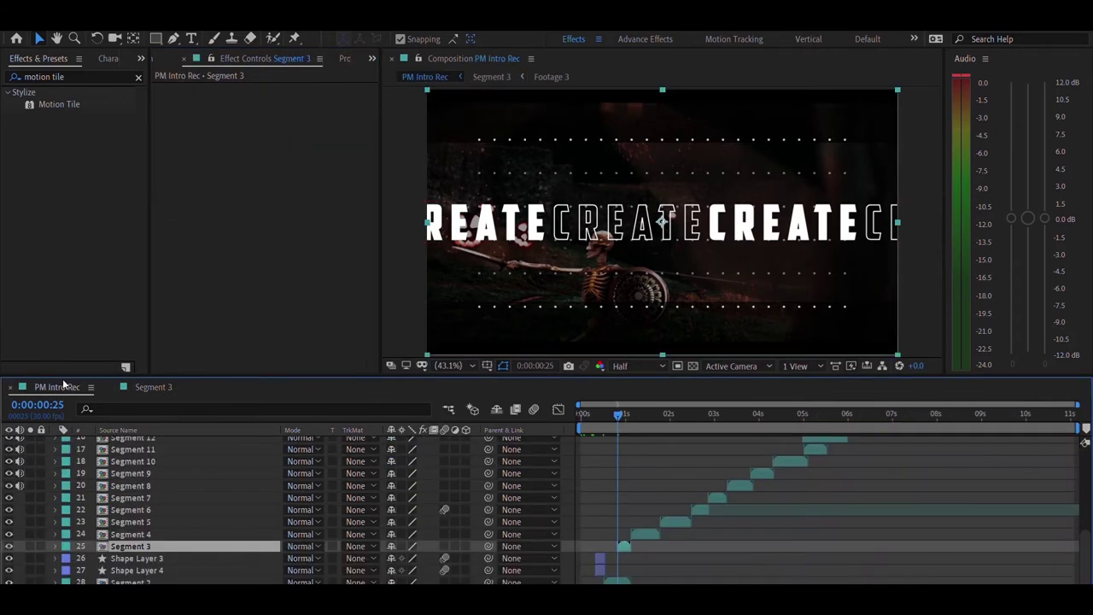
pyautogui.doubleClick(162, 531)
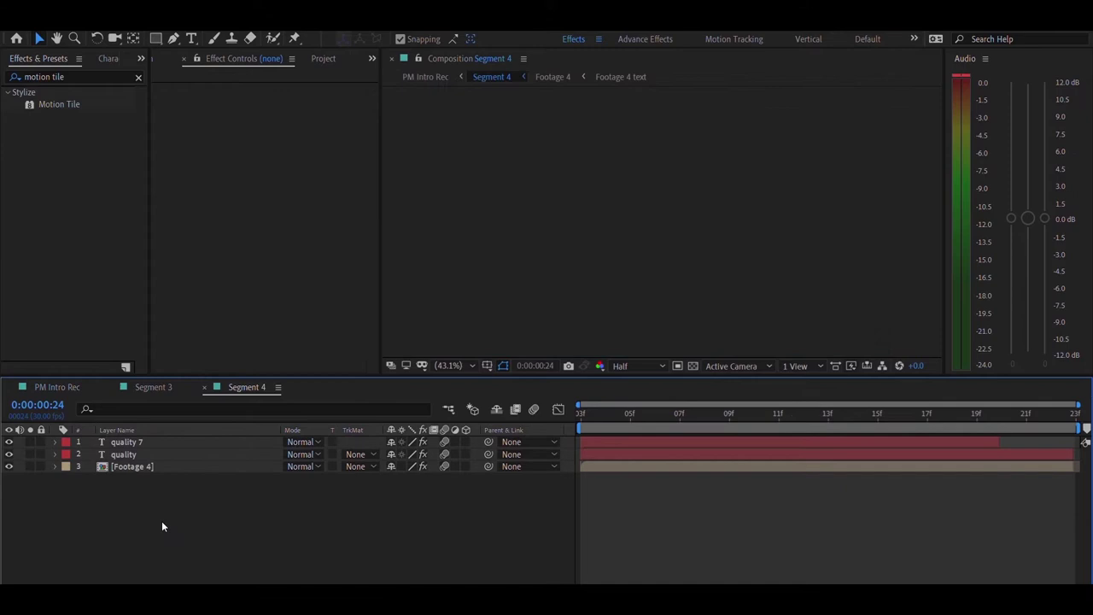
pyautogui.click(593, 403)
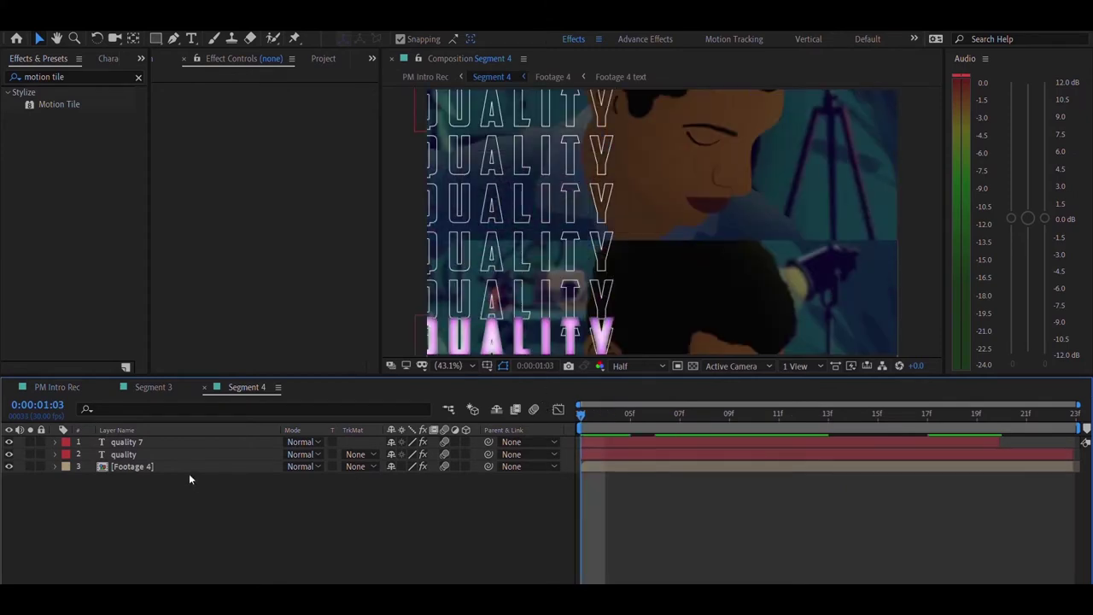
pyautogui.click(175, 466)
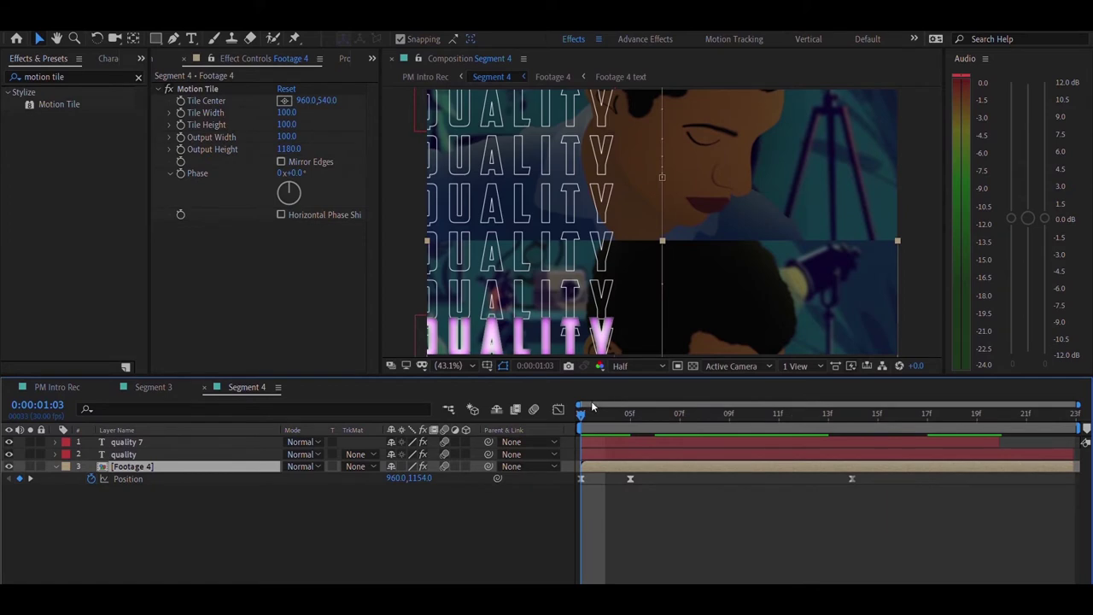
# Step: Preview the Segment 4 animation, return to its start, and show the CC RepeTile settings on the quality layer
pyautogui.press('space')
pyautogui.moveTo(576, 406); pyautogui.dragTo(534, 401)
pyautogui.hotkey('ctrl', 'Up')
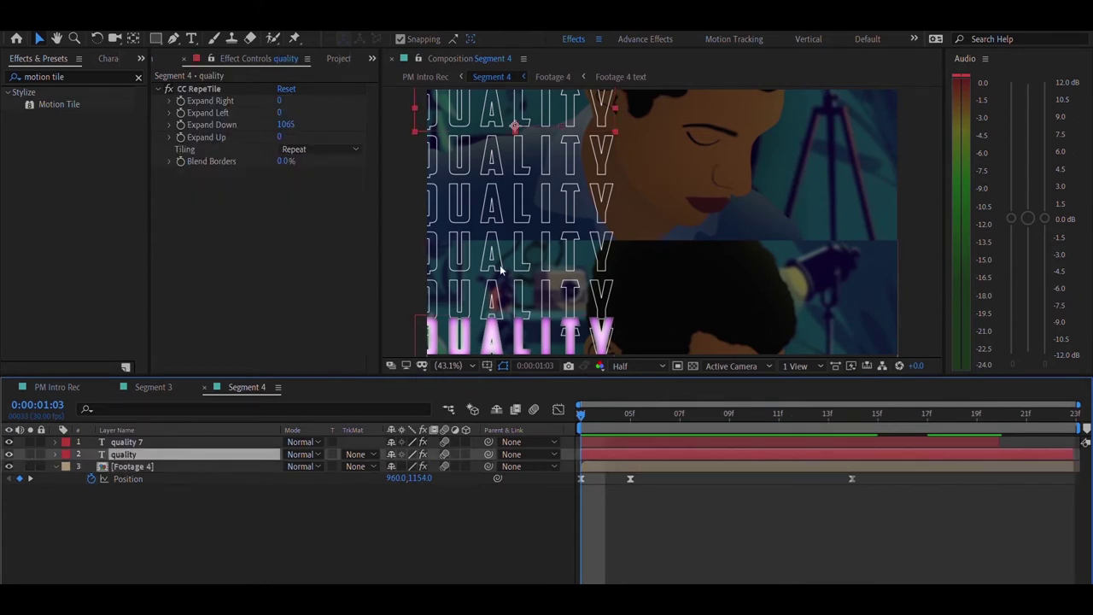
# Step: Search the effects for "cc repe" and raise CC RepeTile's Expand Down on the quality layer until the text repeats down the frame
pyautogui.click(53, 76)
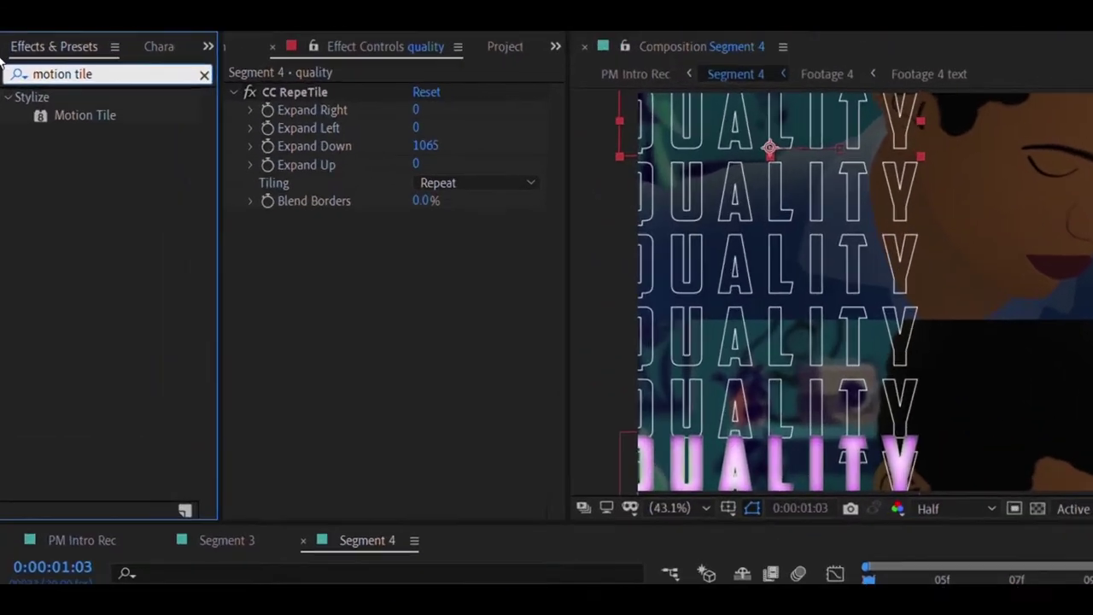
pyautogui.hotkey('ctrl', 'a')
pyautogui.write('cc ')
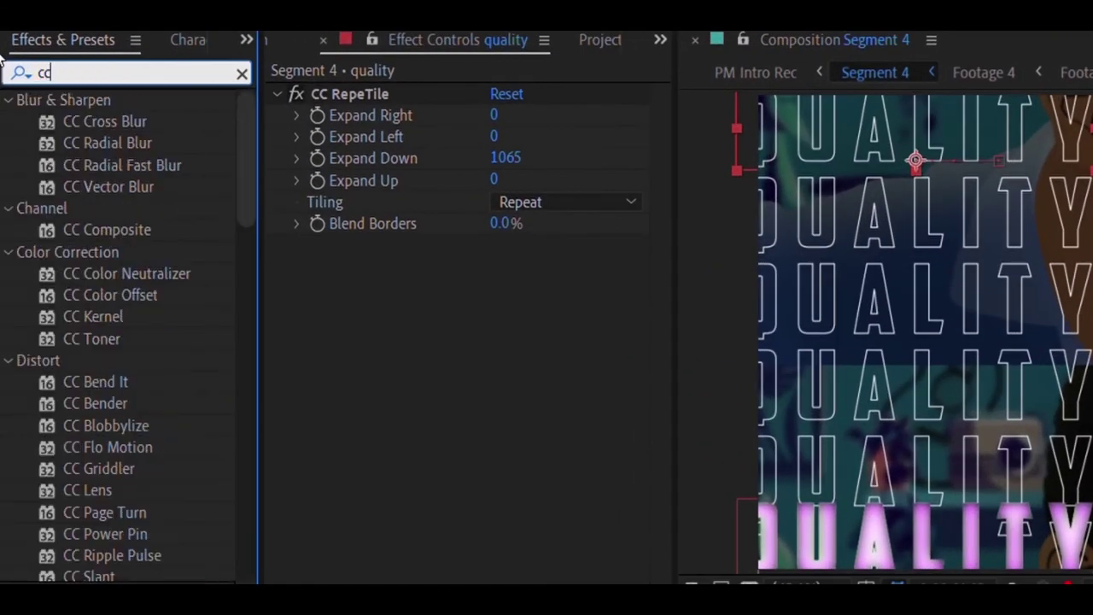
pyautogui.write('repe')
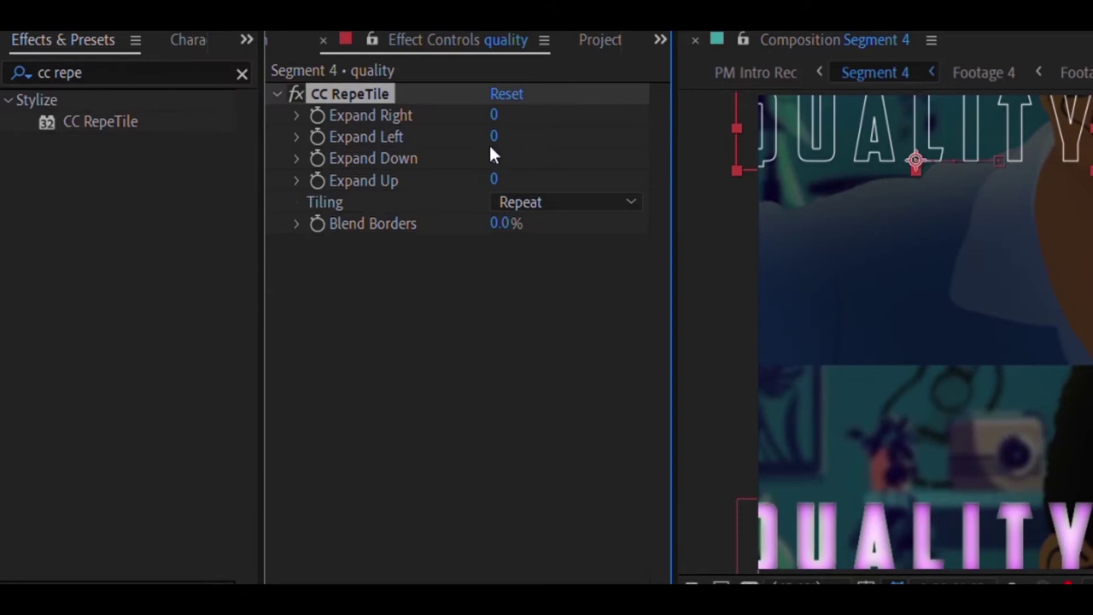
pyautogui.moveTo(286, 157); pyautogui.dragTo(1088, 159)
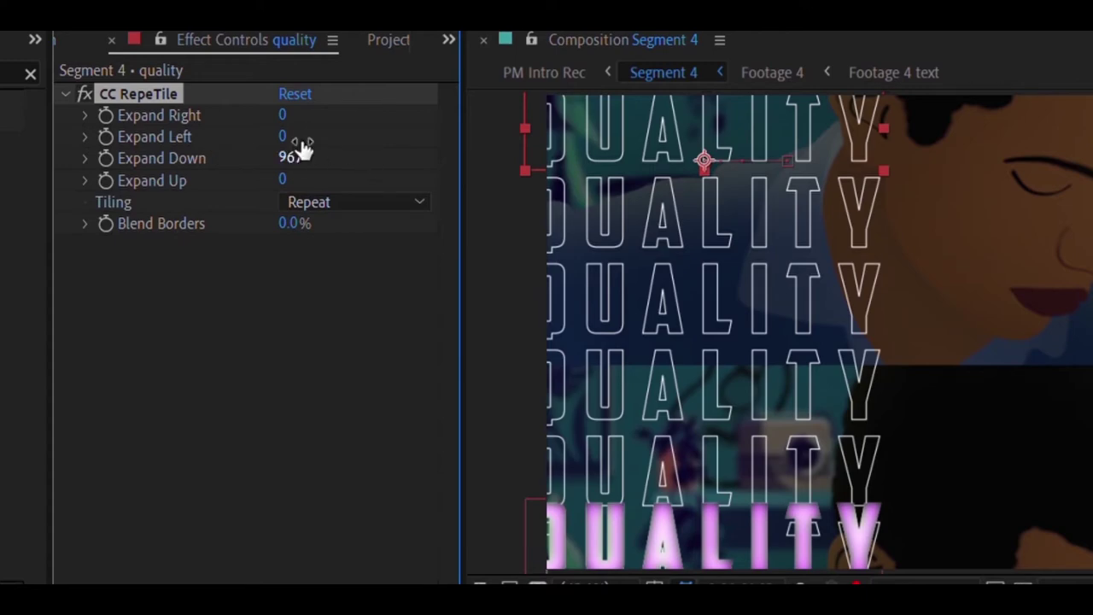
pyautogui.moveTo(303, 149); pyautogui.dragTo(419, 129)
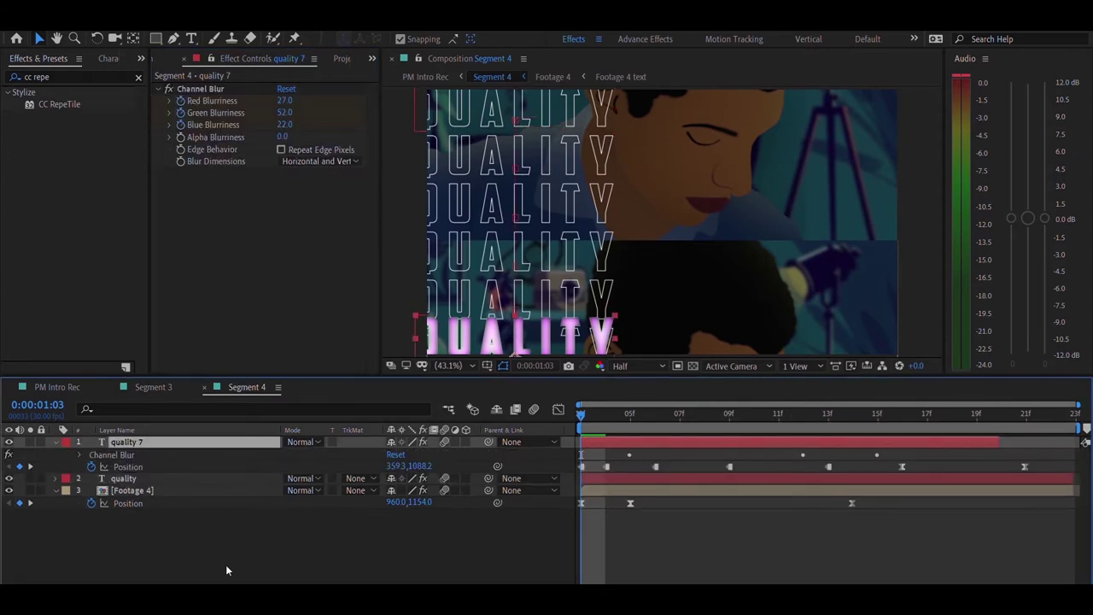
# Step: Examine the Channel Blur and Position keyframes of the quality 7 layer in Segment 4
pyautogui.click(225, 570)
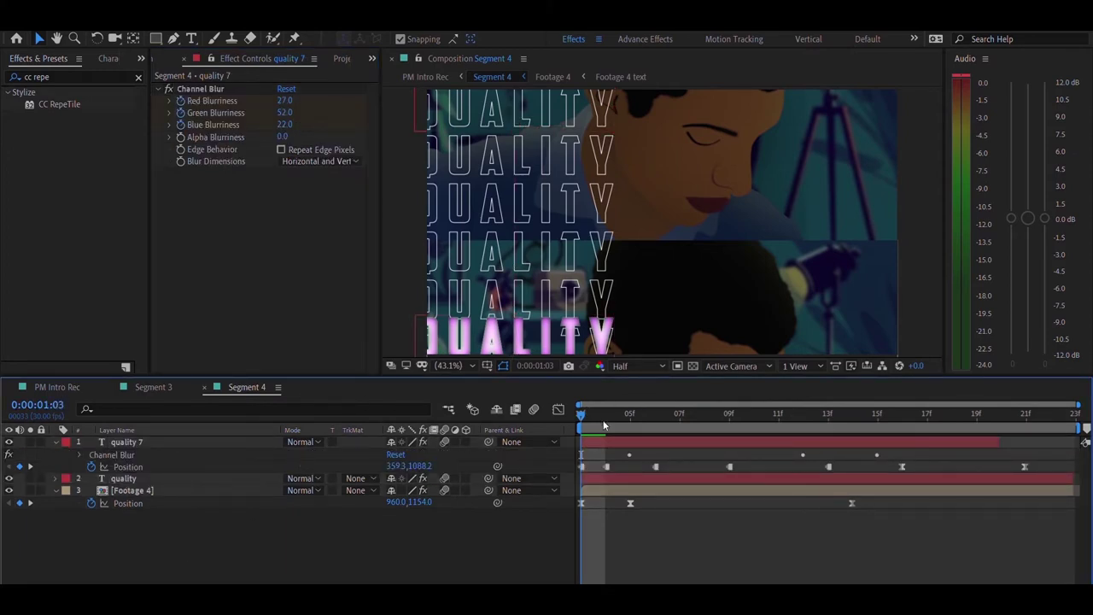
pyautogui.click(128, 467)
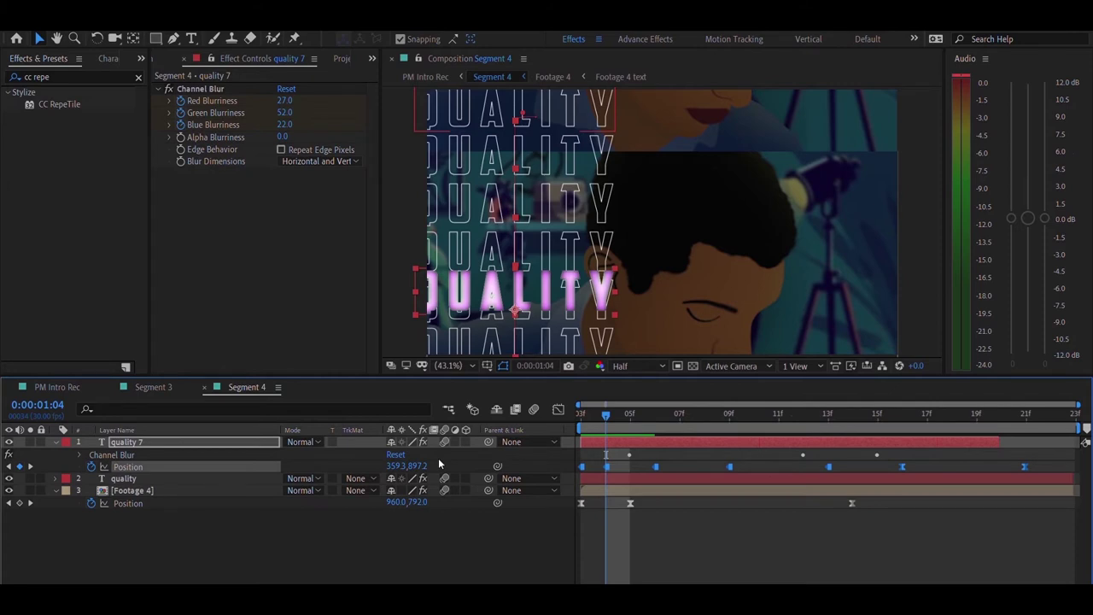
# Step: Return to PM Intro Rec, open the Segment 5 composition, and preview its animation
pyautogui.click(57, 387)
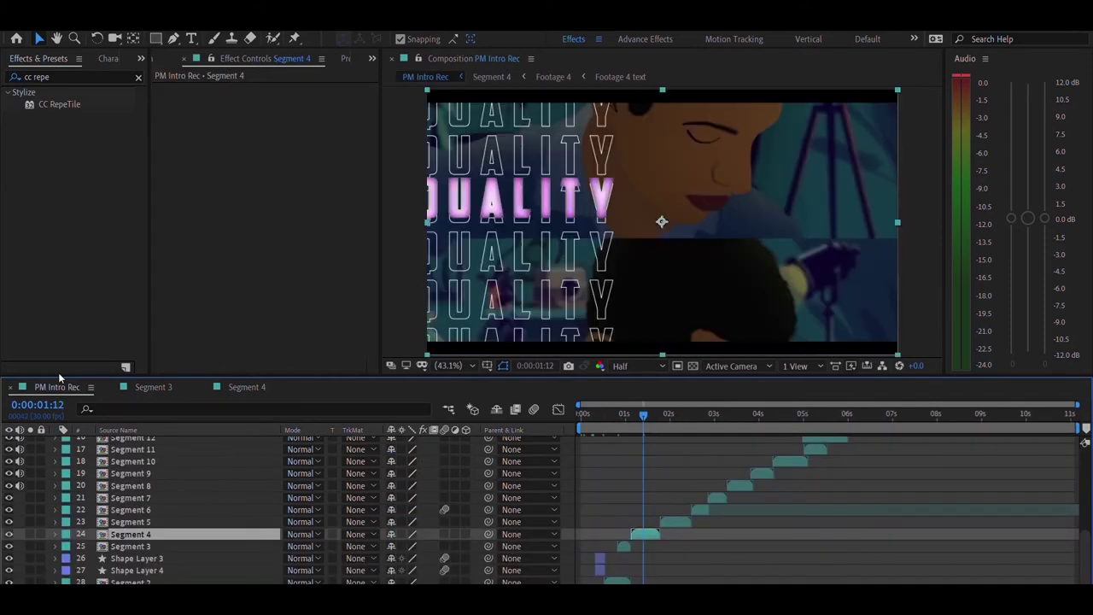
pyautogui.doubleClick(116, 512)
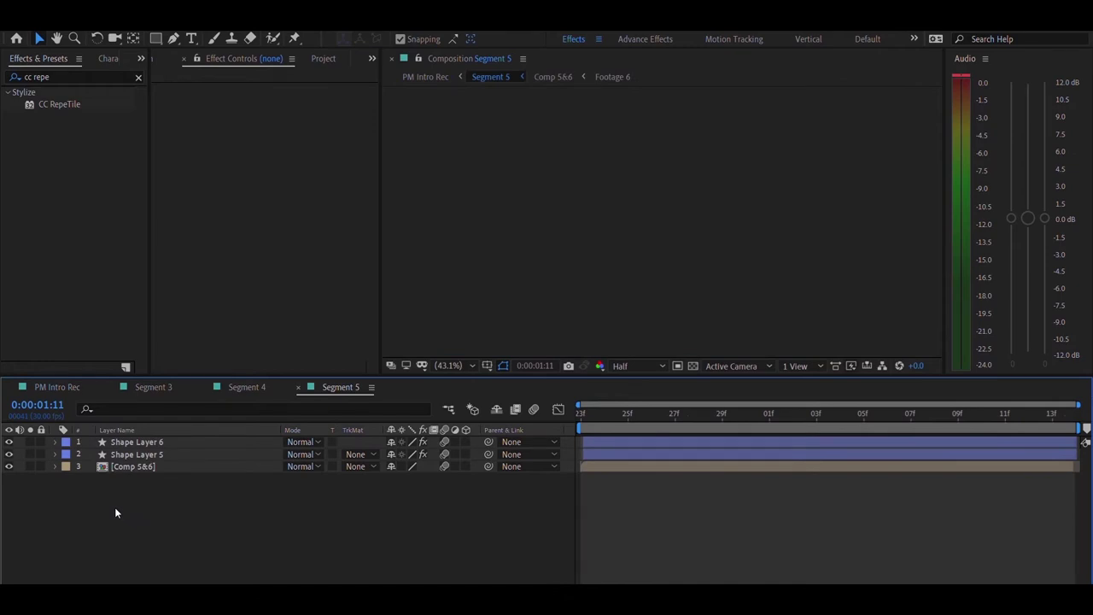
pyautogui.press('space')
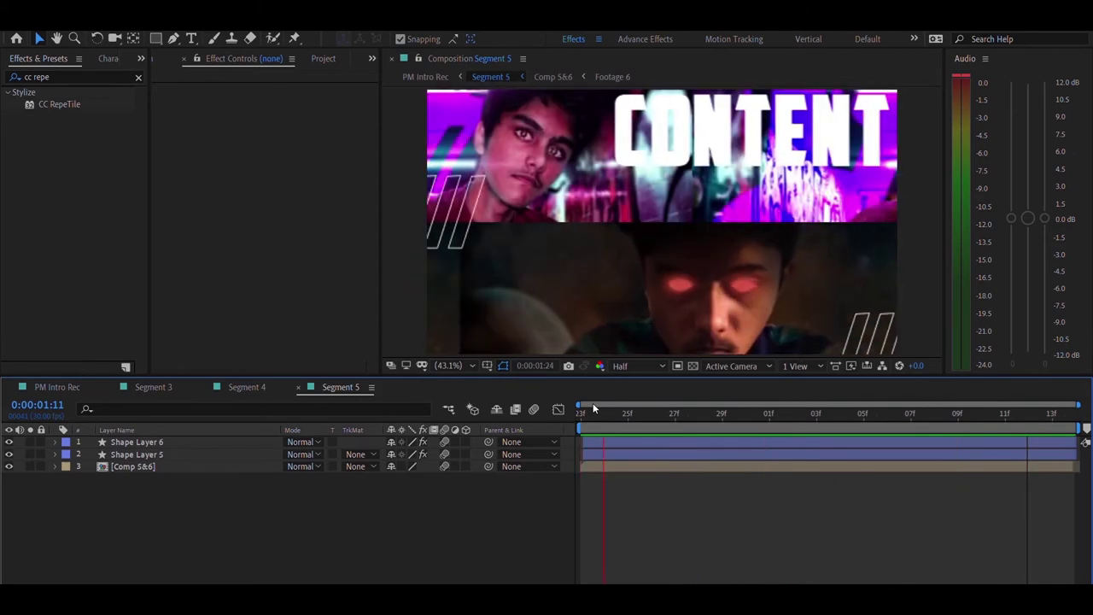
pyautogui.press('space')
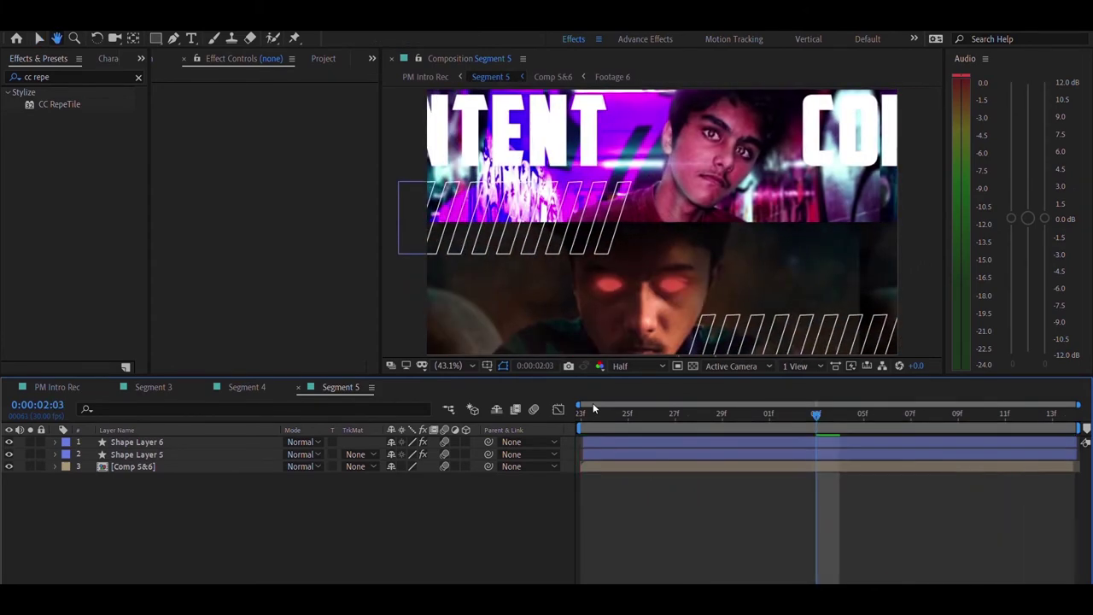
# Step: Open the nested Comp 5&6 and examine the Motion Tile settings and Position keyframes of Footage 5 and Footage 6
pyautogui.doubleClick(192, 461)
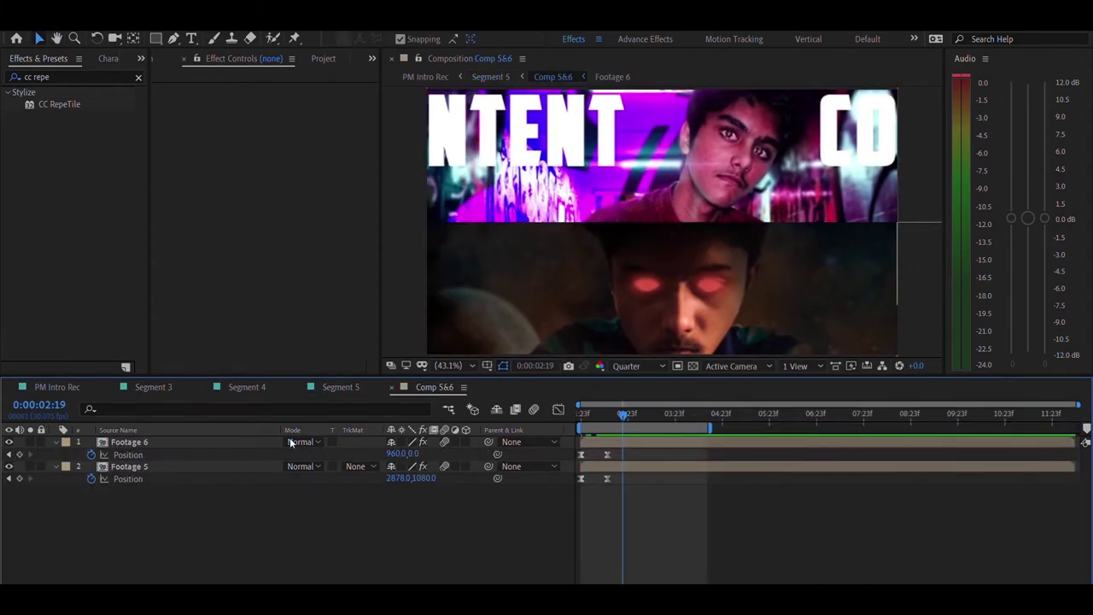
pyautogui.click(252, 466)
pyautogui.click(183, 86)
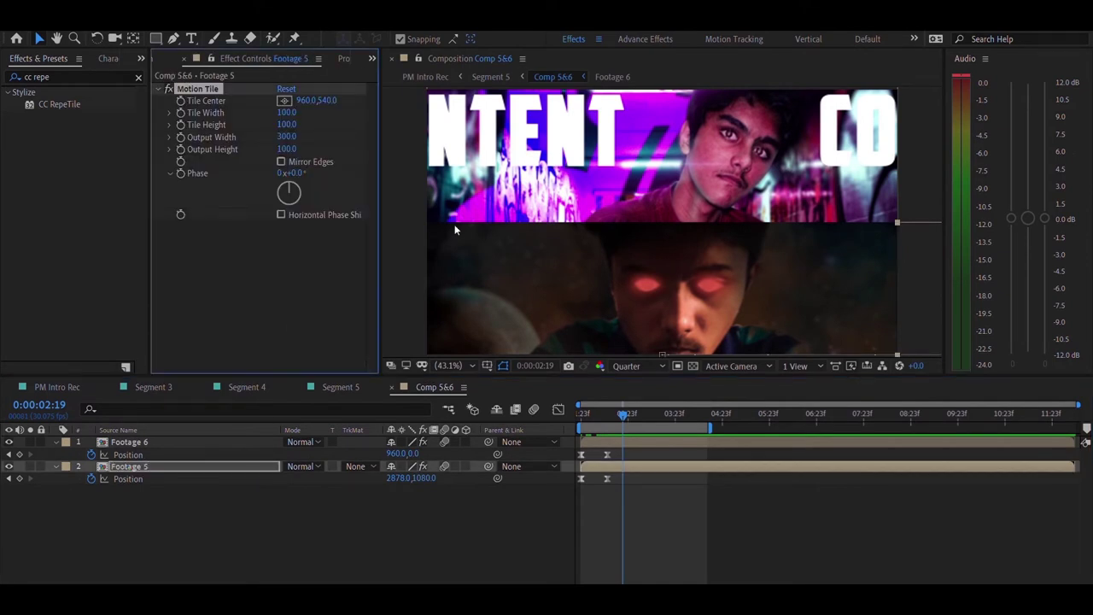
pyautogui.moveTo(586, 405)
pyautogui.mouseDown()
pyautogui.moveTo(604, 398)
pyautogui.moveTo(553, 397)
pyautogui.moveTo(596, 382)
pyautogui.moveTo(603, 399)
pyautogui.moveTo(582, 401)
pyautogui.mouseUp()
pyautogui.click(188, 437)
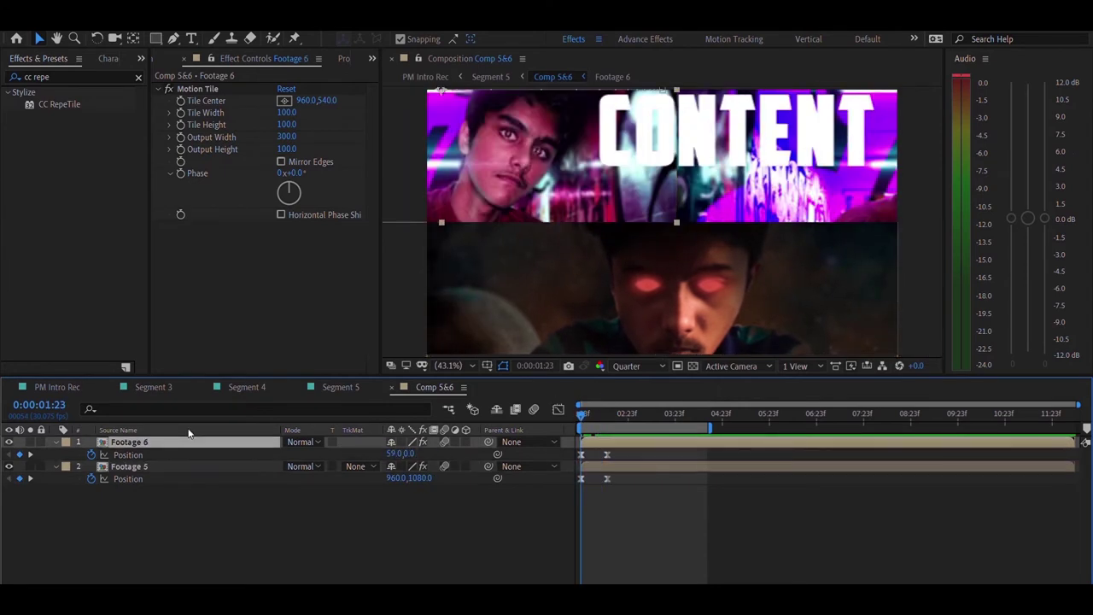
# Step: Open the Footage 6 composition, collapse the 17 Years.jpg properties, and inspect the separate co and ntent text layers
pyautogui.doubleClick(189, 434)
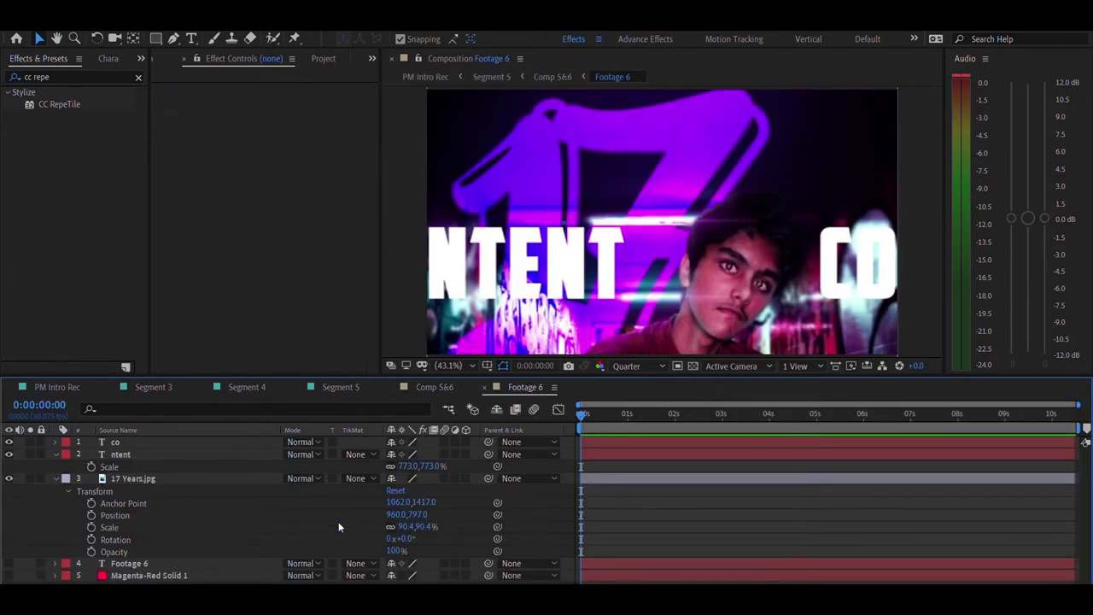
pyautogui.click(56, 478)
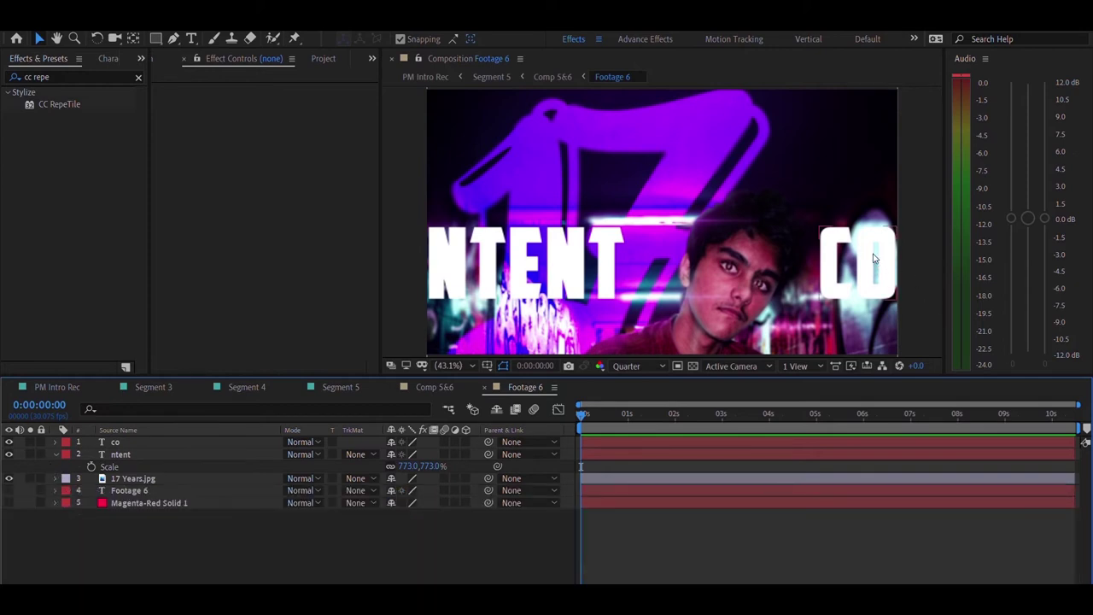
pyautogui.click(873, 258)
pyautogui.click(515, 240)
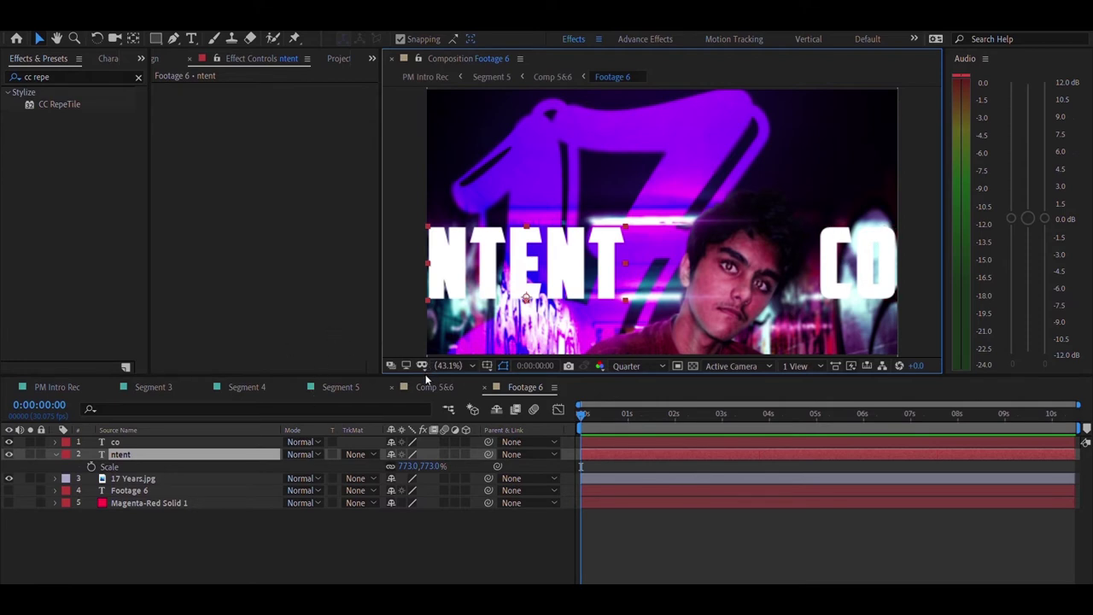
# Step: Return to Segment 5, scrub through it, and examine the slanted-line Shape Layer 5 and its Motion Tile effect
pyautogui.click(340, 387)
pyautogui.moveTo(610, 413); pyautogui.dragTo(778, 369)
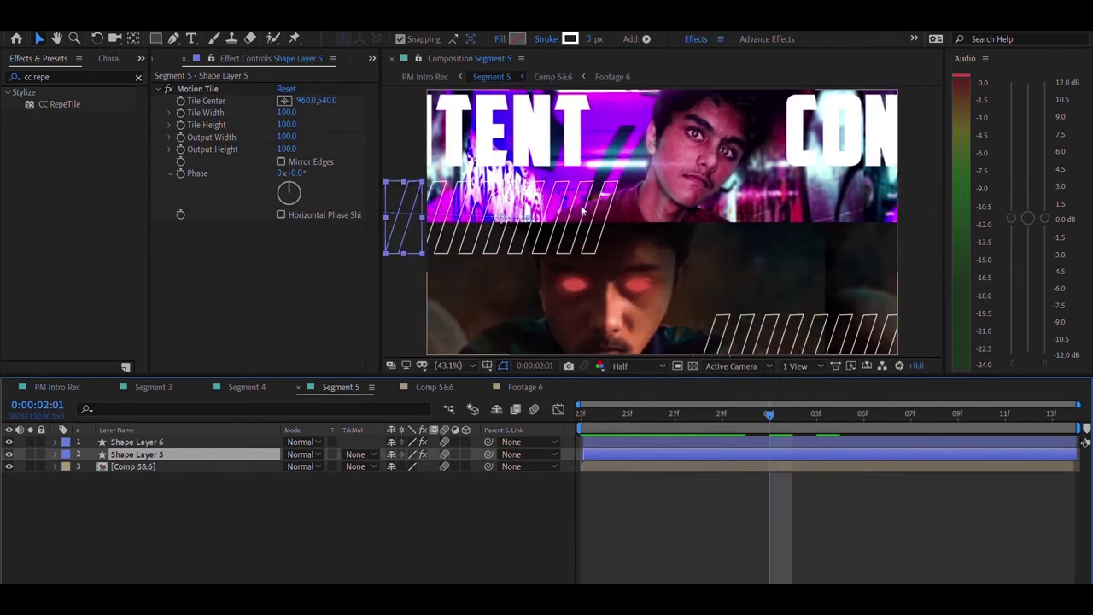
pyautogui.click(295, 512)
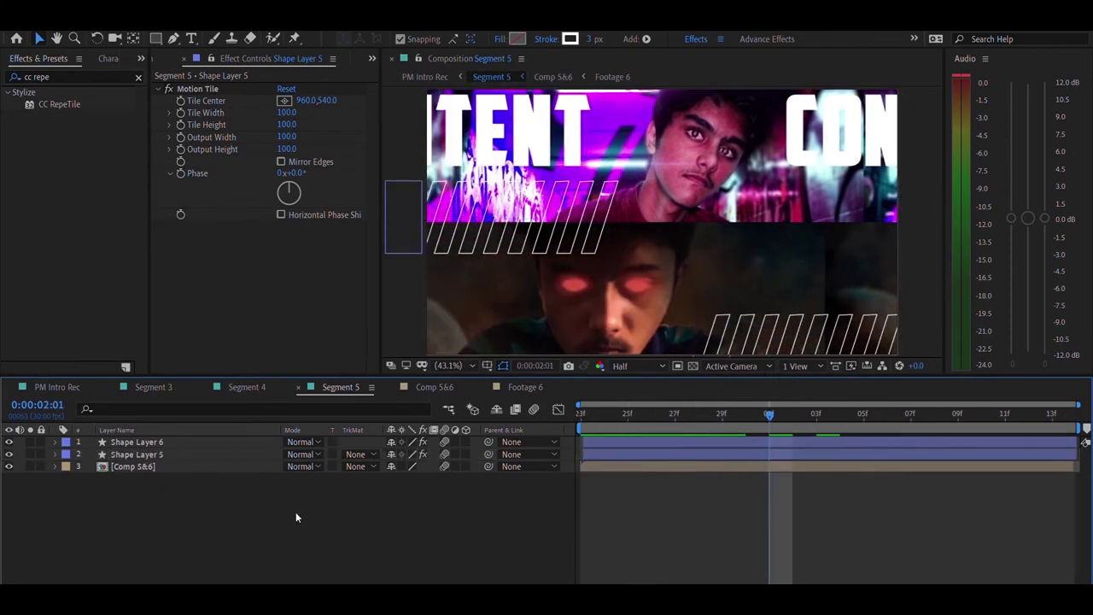
# Step: Draw a small closed slanted four-sided outline with the Pen tool above the lower-right row of slanted shapes in Segment 5
pyautogui.click(173, 38)
pyautogui.click(728, 250)
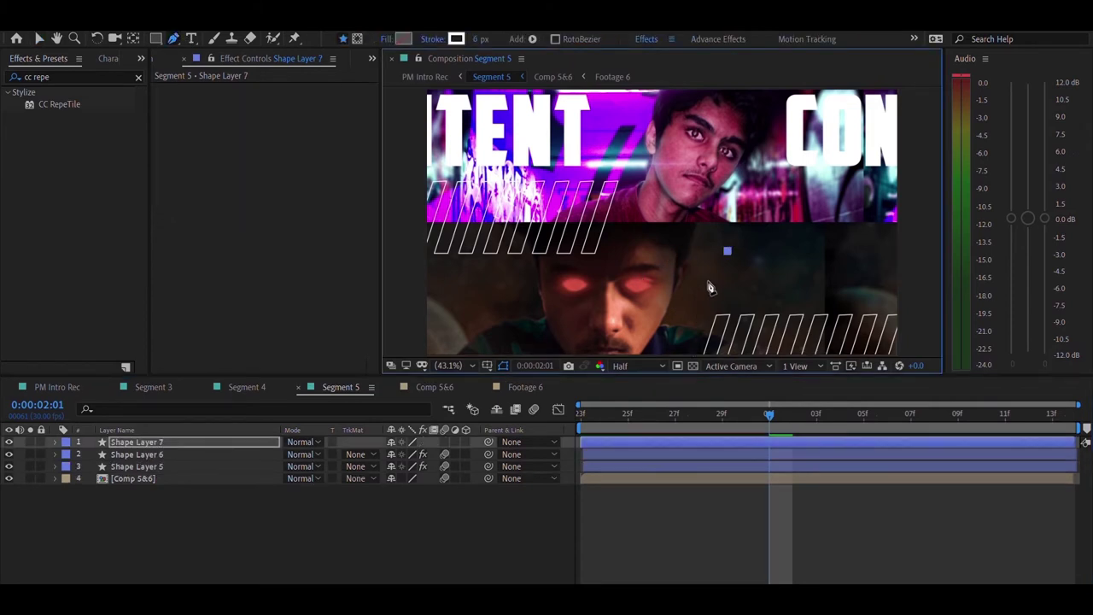
pyautogui.click(707, 295)
pyautogui.click(732, 296)
pyautogui.click(749, 257)
pyautogui.click(728, 251)
# Step: Add a Repeater to the new slanted shape and increase its Copies and Offset to form a row of shapes
pyautogui.click(566, 481)
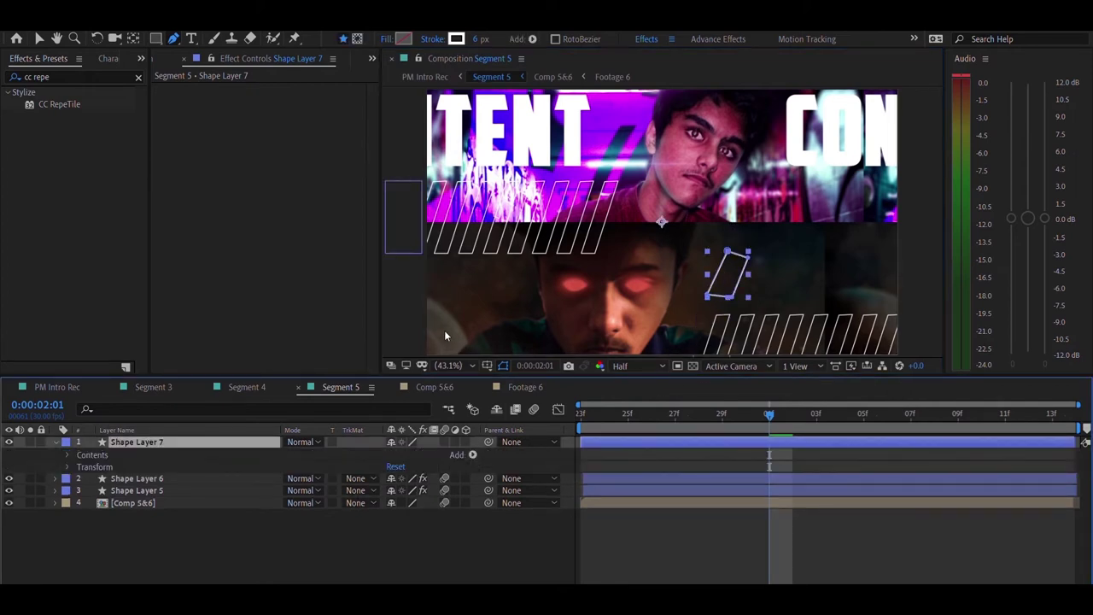
pyautogui.click(444, 331)
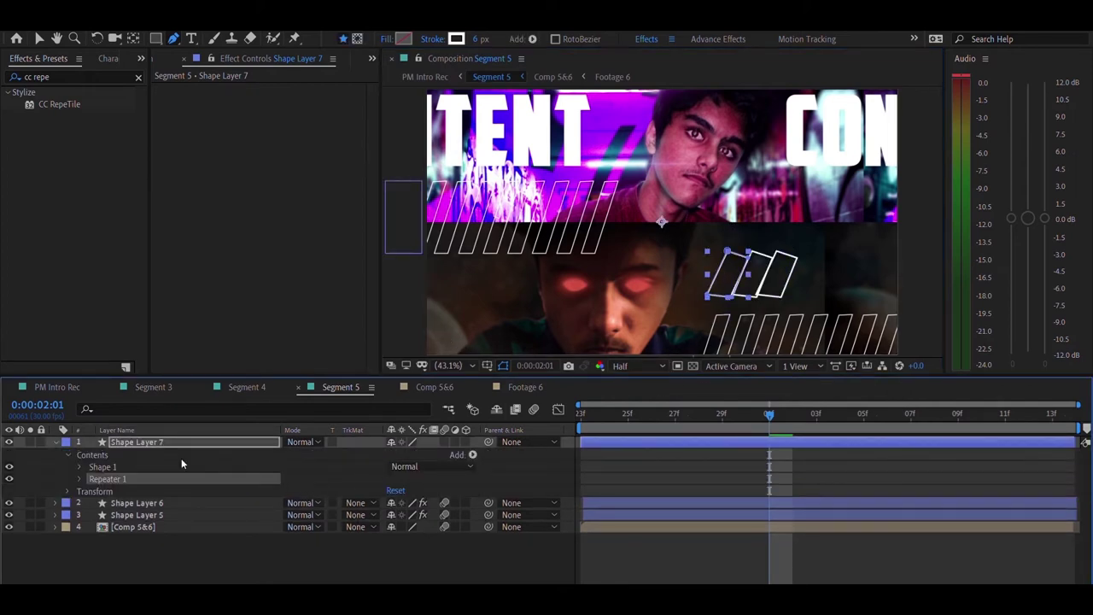
pyautogui.click(78, 478)
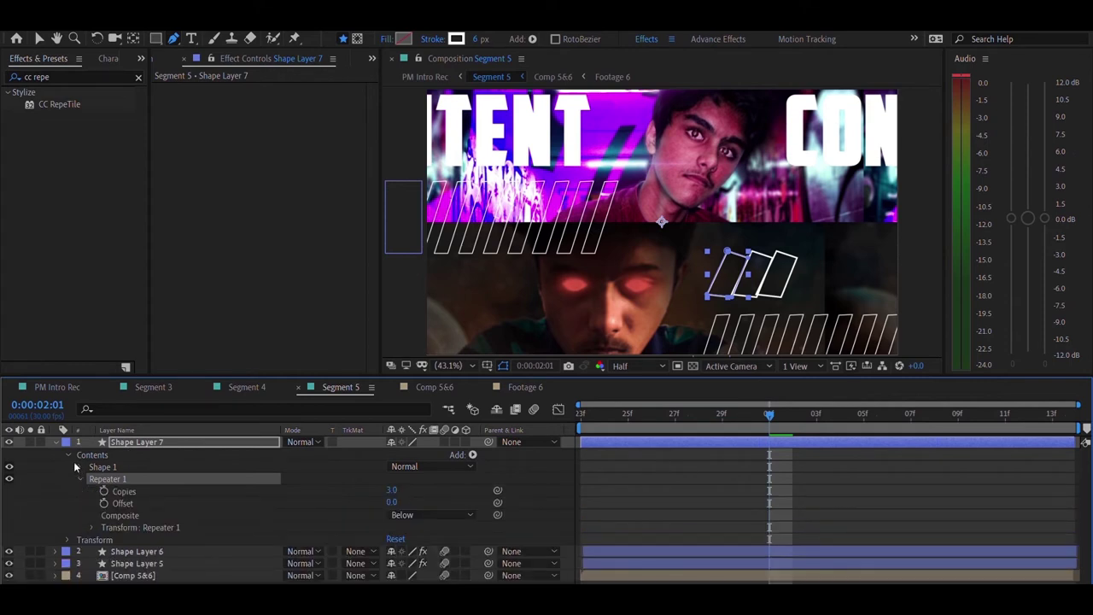
pyautogui.moveTo(393, 490); pyautogui.dragTo(472, 454)
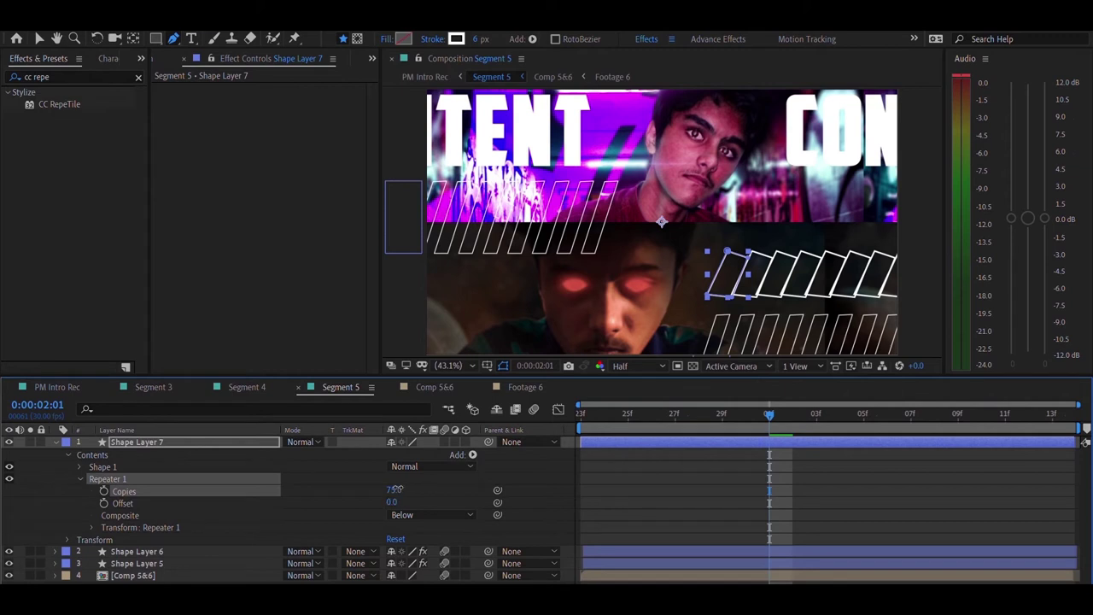
pyautogui.moveTo(391, 501); pyautogui.dragTo(462, 485)
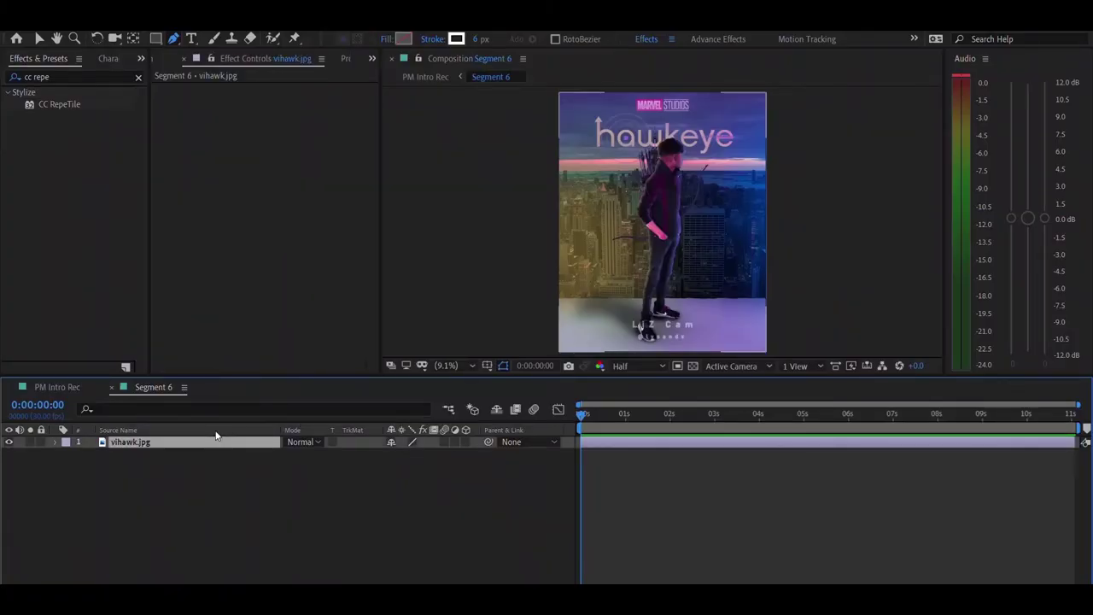
# Step: Return to PM Intro Rec, show the Position keyframes of the Segment 6 layer, and scrub through its vertical movement
pyautogui.click(83, 379)
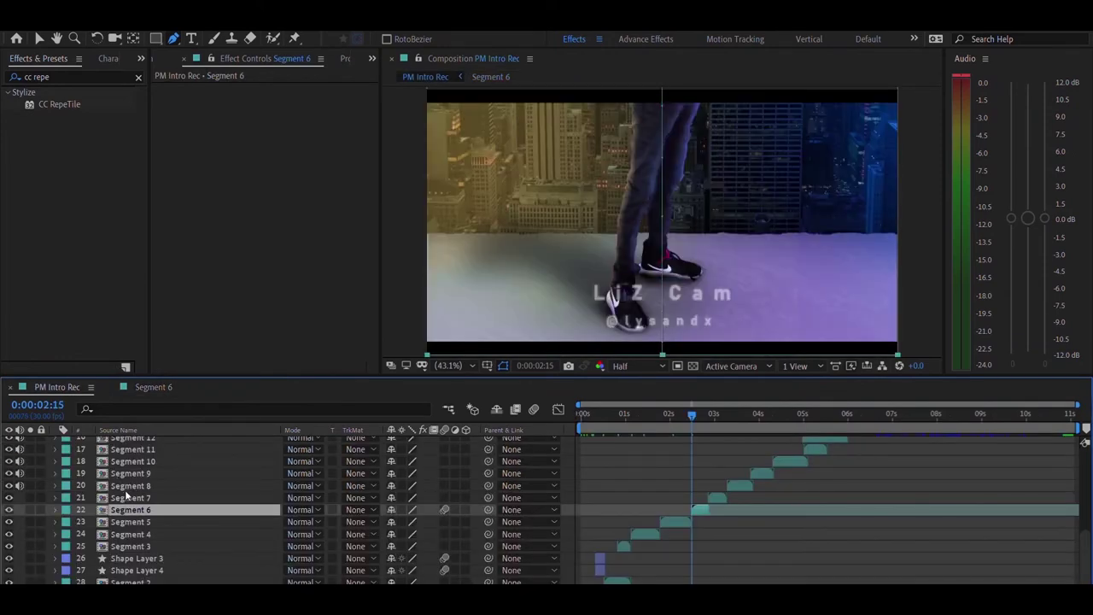
pyautogui.press('p')
pyautogui.moveTo(691, 413)
pyautogui.mouseDown()
pyautogui.moveTo(711, 413)
pyautogui.moveTo(696, 403)
pyautogui.mouseUp()
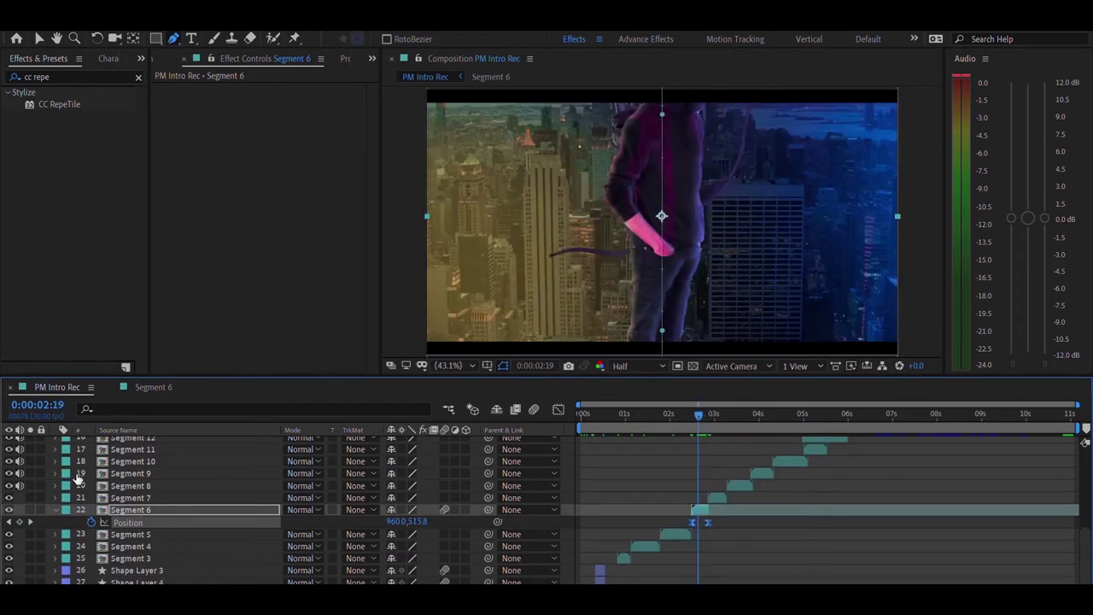
# Step: Open and preview Segment 7, and examine its photshop text layer and the background Reach.jpg layer's Hue/Saturation settings
pyautogui.doubleClick(128, 497)
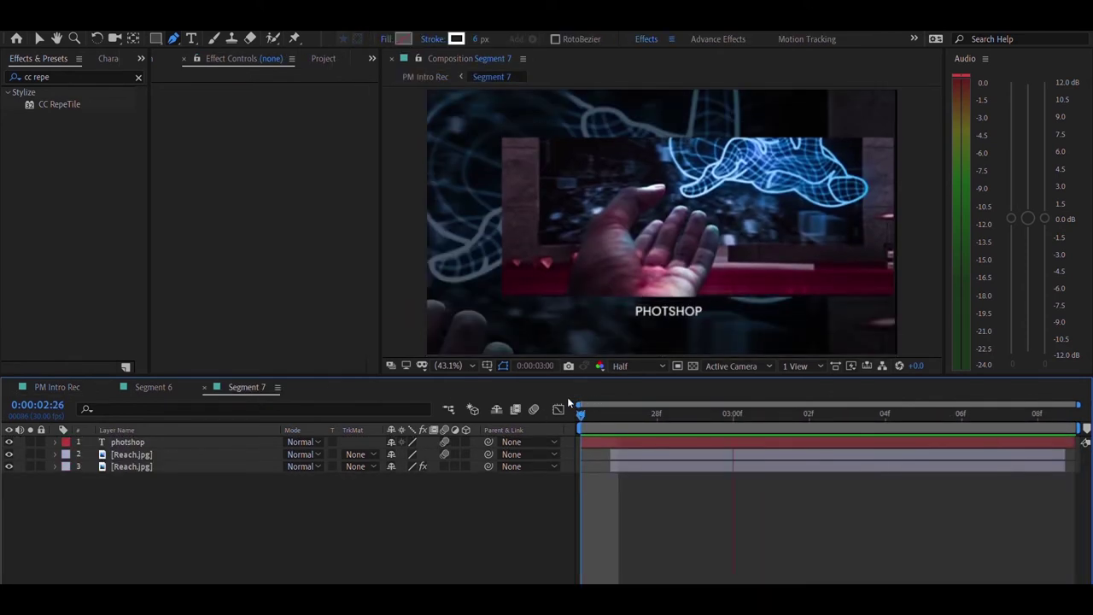
pyautogui.press('space')
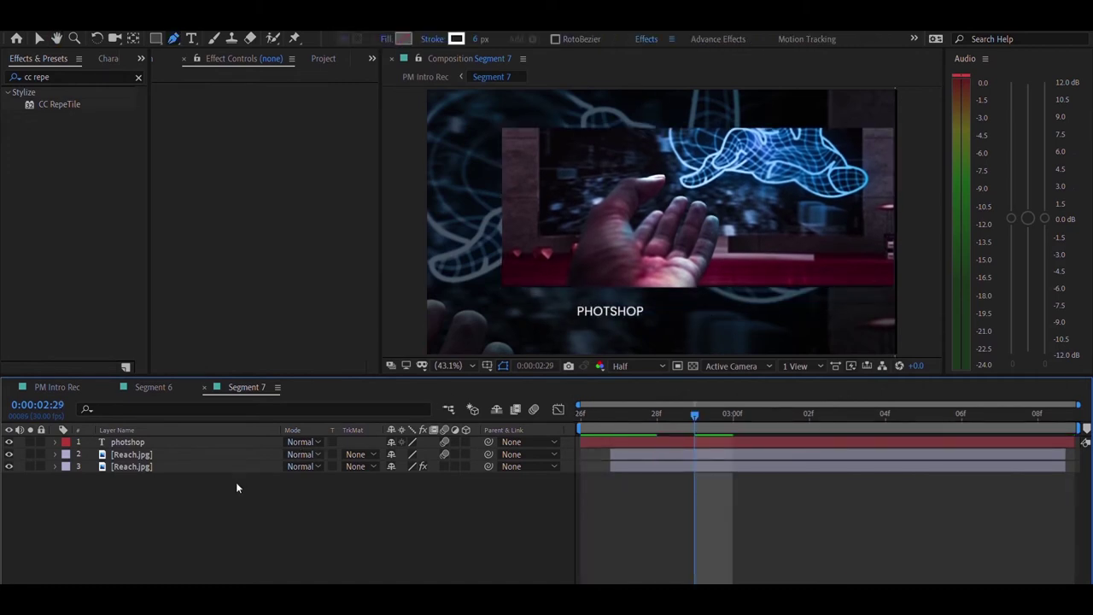
pyautogui.click(145, 439)
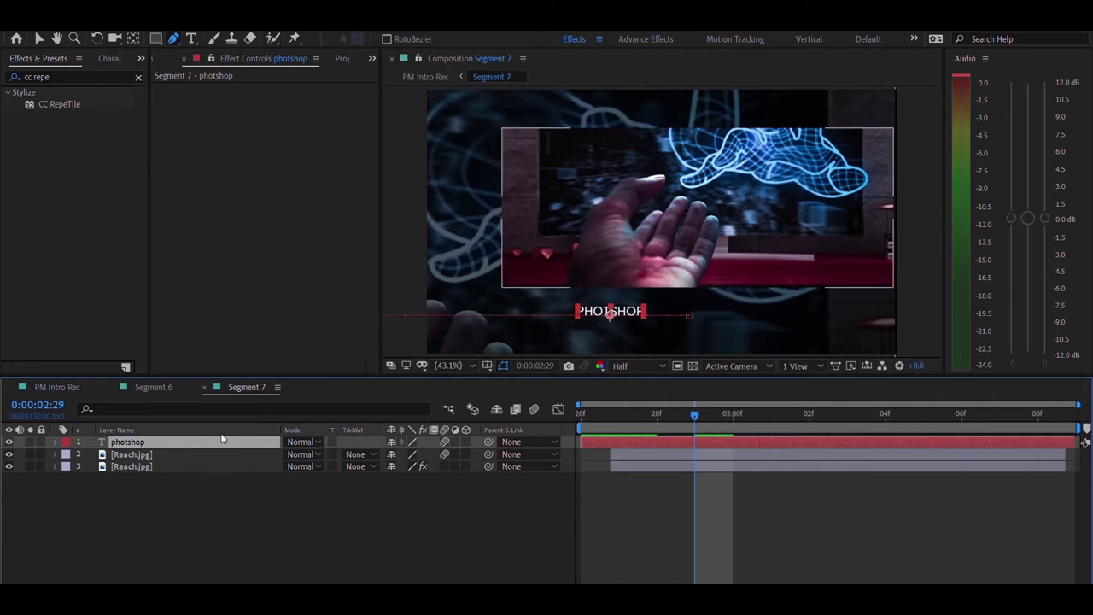
pyautogui.click(229, 465)
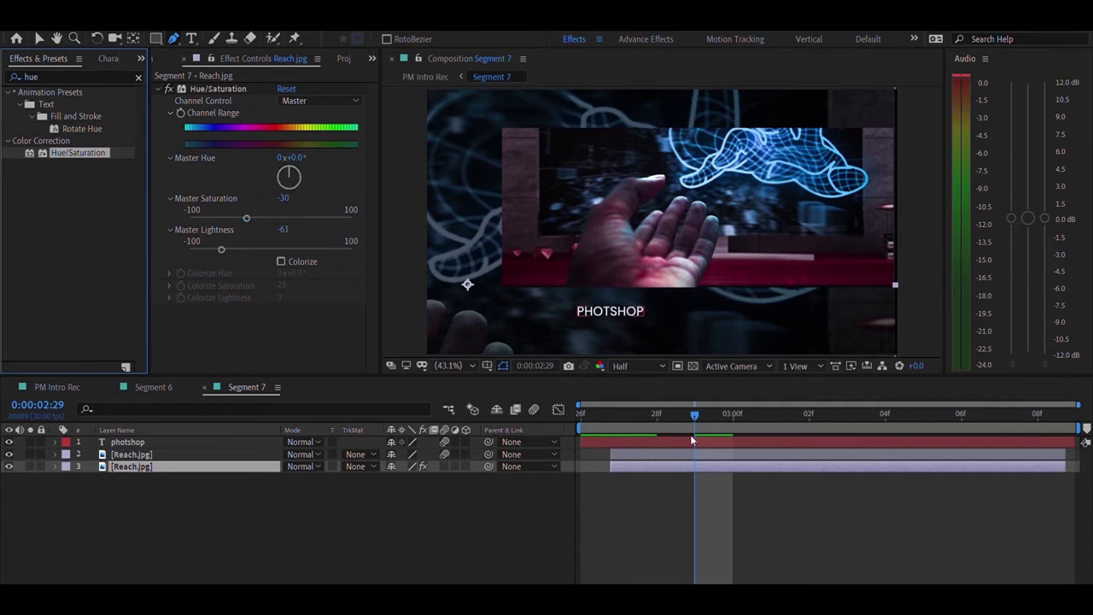
# Step: Show the Position keyframes of the masked foreground Reach.jpg layer in Segment 7 and scrub through its movement
pyautogui.click(141, 454)
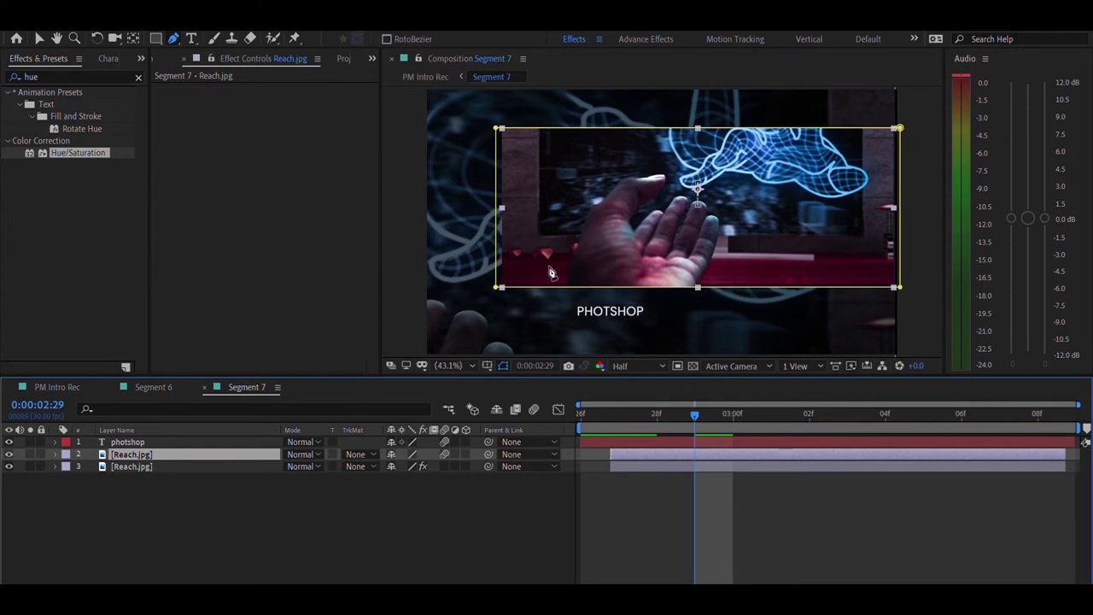
pyautogui.press('p')
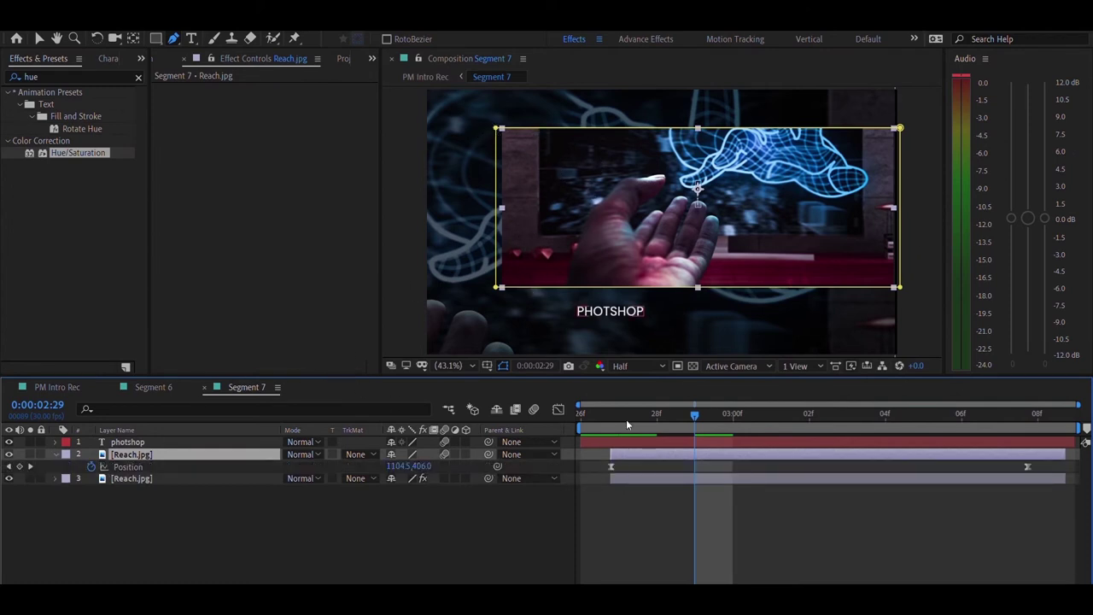
pyautogui.moveTo(621, 407); pyautogui.dragTo(998, 427)
pyautogui.moveTo(847, 457); pyautogui.dragTo(612, 457)
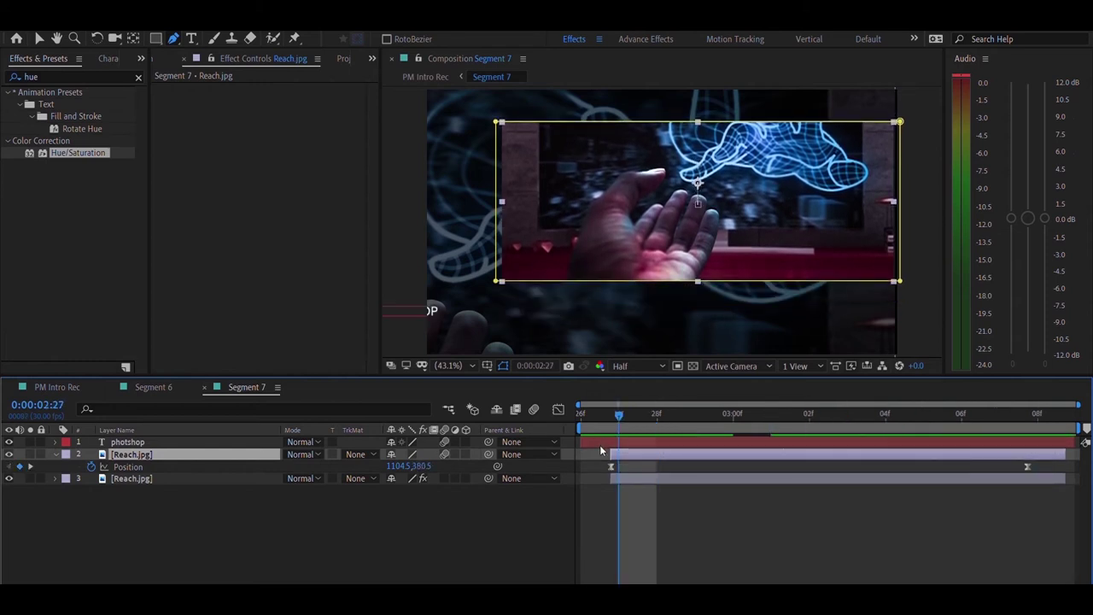
# Step: Inspect the speed graph of the foreground Reach.jpg layer's Position in Segment 7, and scrub through the photshop text layer's movement
pyautogui.click(223, 466)
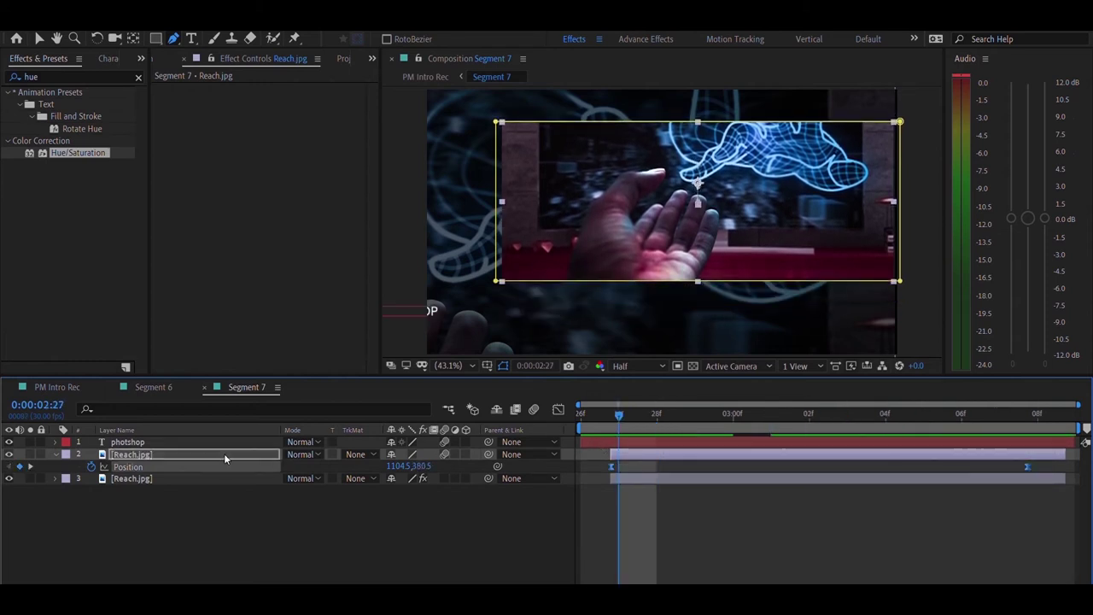
pyautogui.click(610, 453)
pyautogui.click(557, 408)
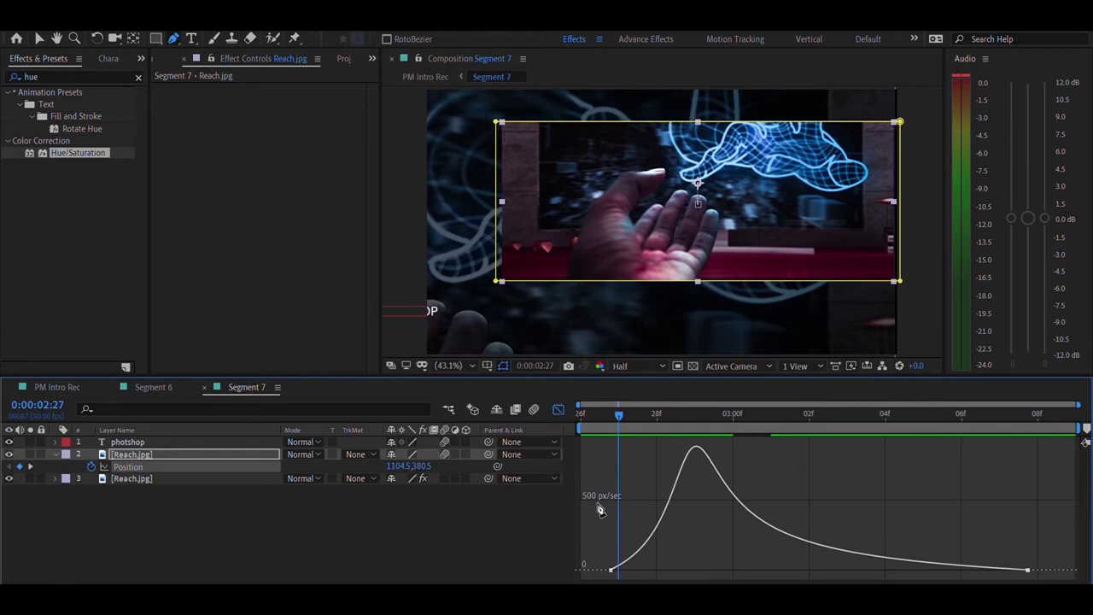
pyautogui.click(558, 408)
pyautogui.press('space')
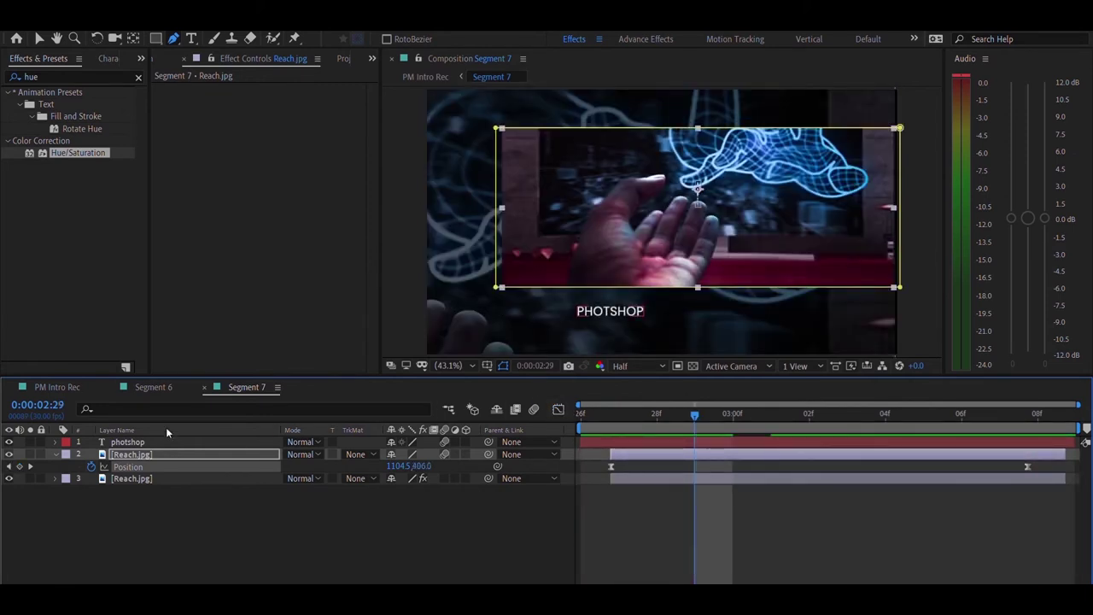
pyautogui.click(168, 438)
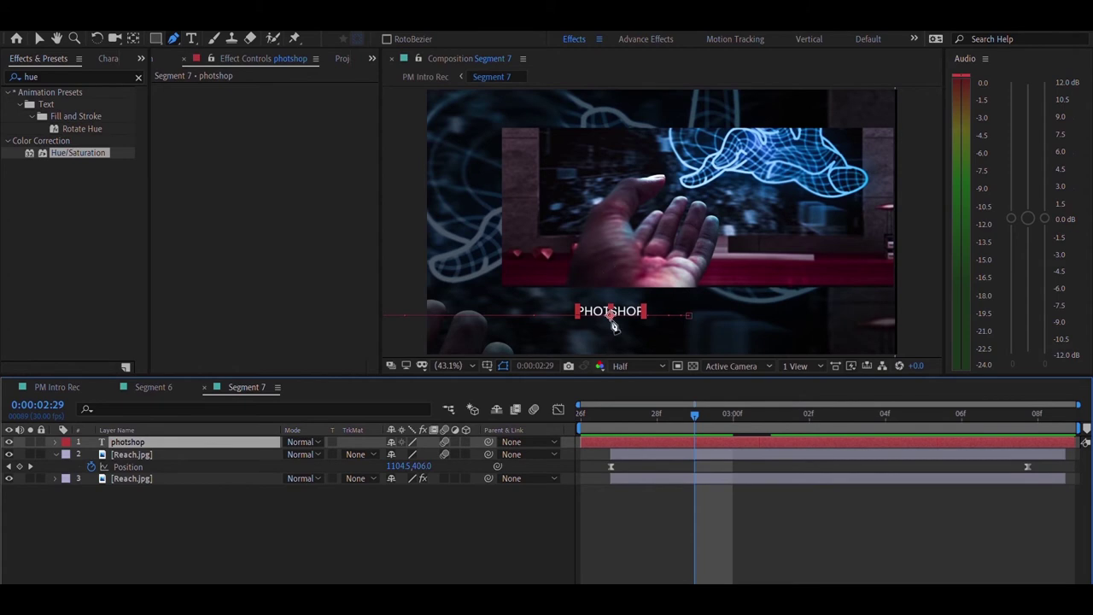
pyautogui.moveTo(607, 410); pyautogui.dragTo(573, 406)
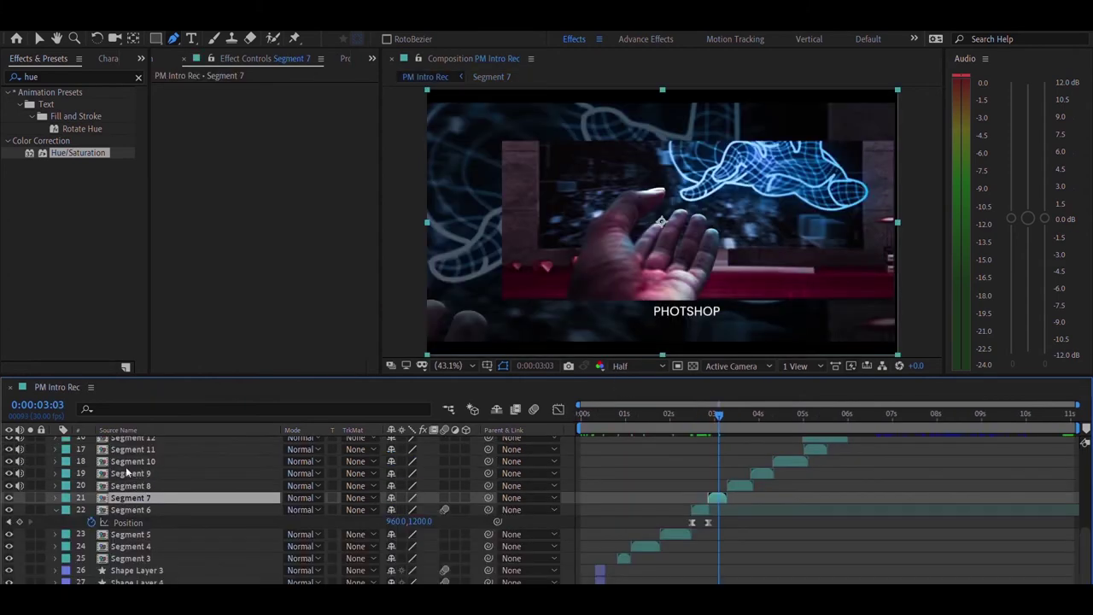
# Step: Open and preview Segment 8, and examine its Dark Orange Solid 1 background and Halloween.mp4 Comp 1 layers
pyautogui.doubleClick(128, 485)
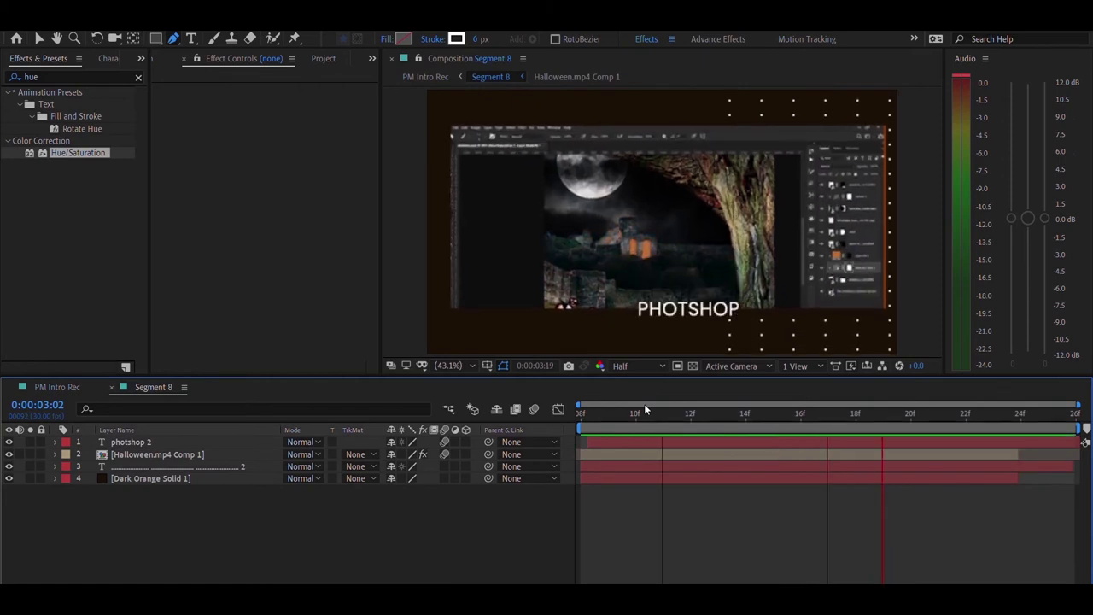
pyautogui.press('space')
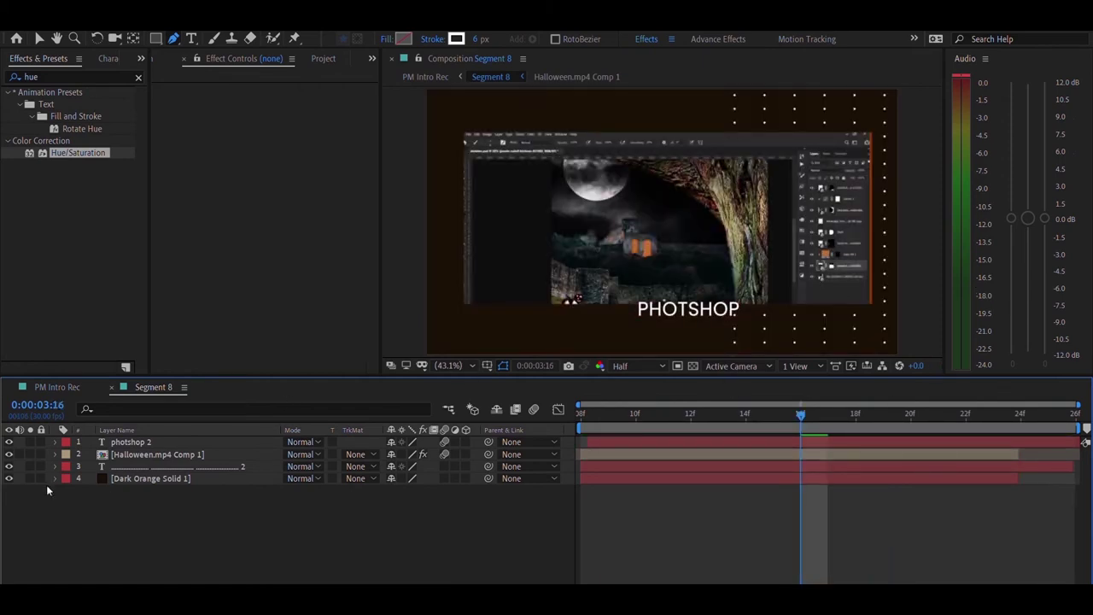
pyautogui.click(153, 478)
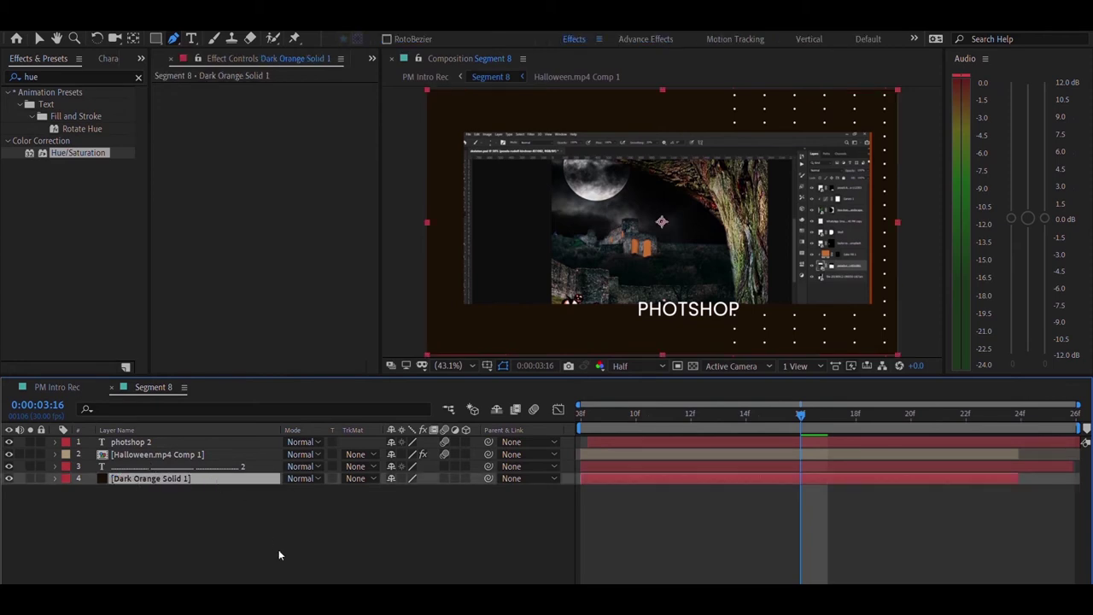
pyautogui.click(243, 453)
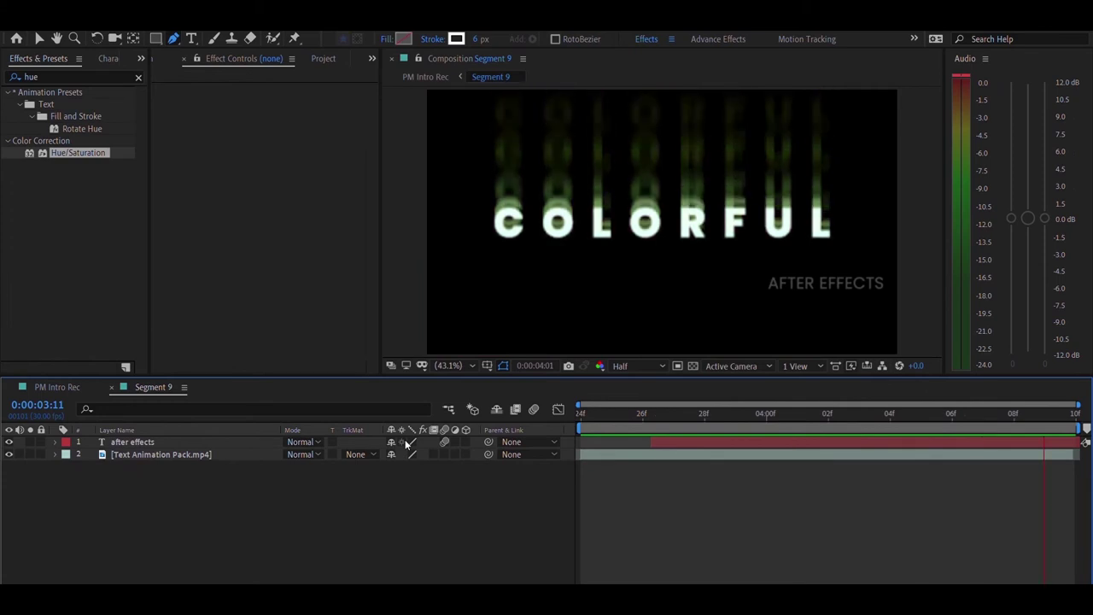
# Step: Preview Segment 9 and show the Opacity of its after effects text layer
pyautogui.press('space')
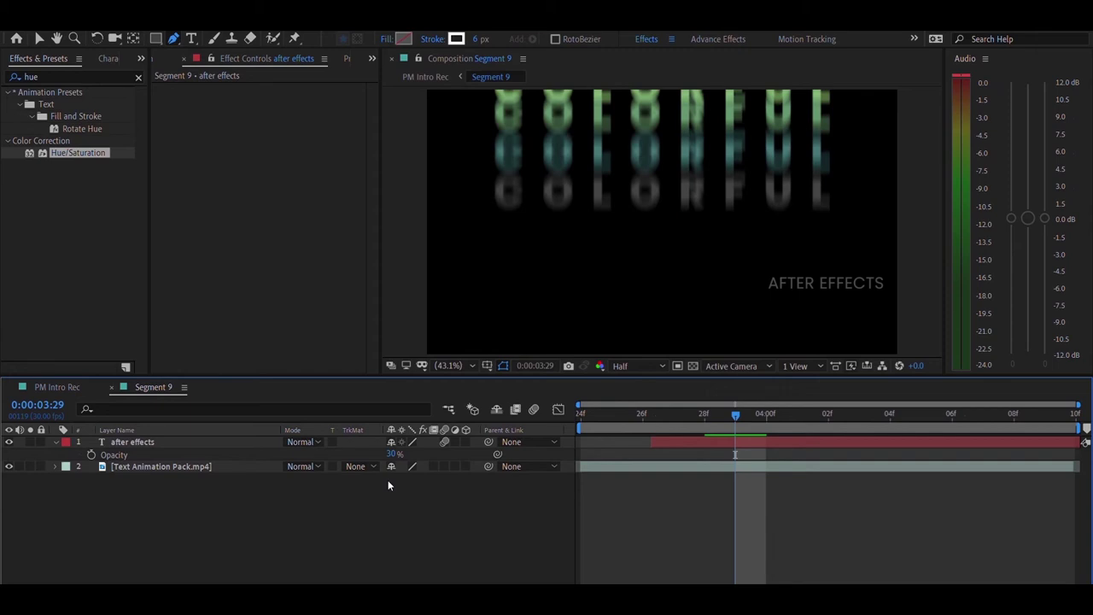
pyautogui.press('space')
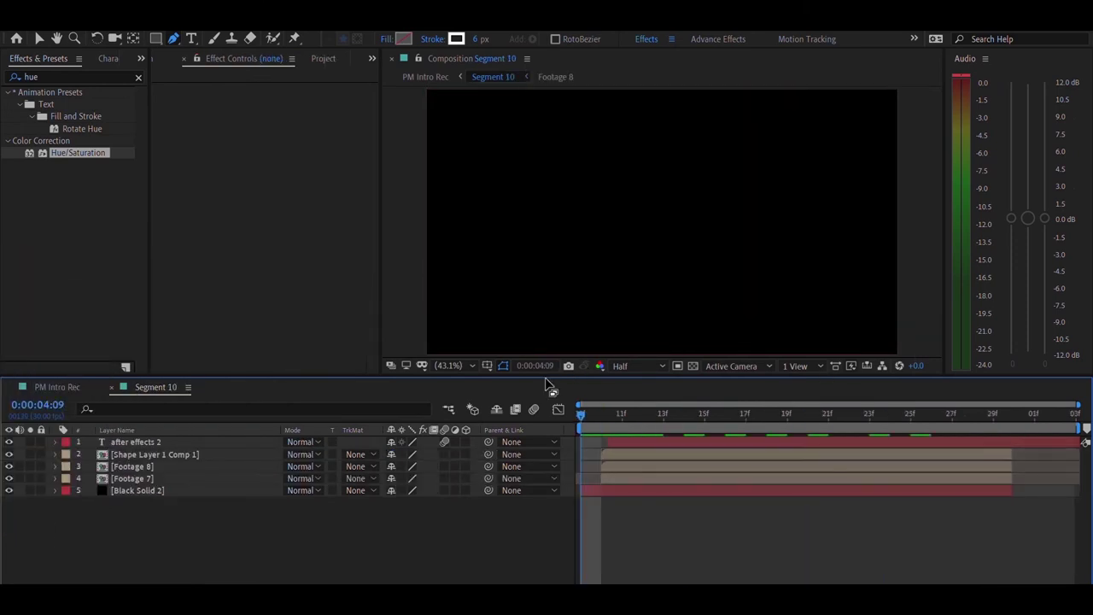
# Step: Preview Segment 10 and examine its Black Solid 2, Footage 7 and Footage 8 layers
pyautogui.press('space')
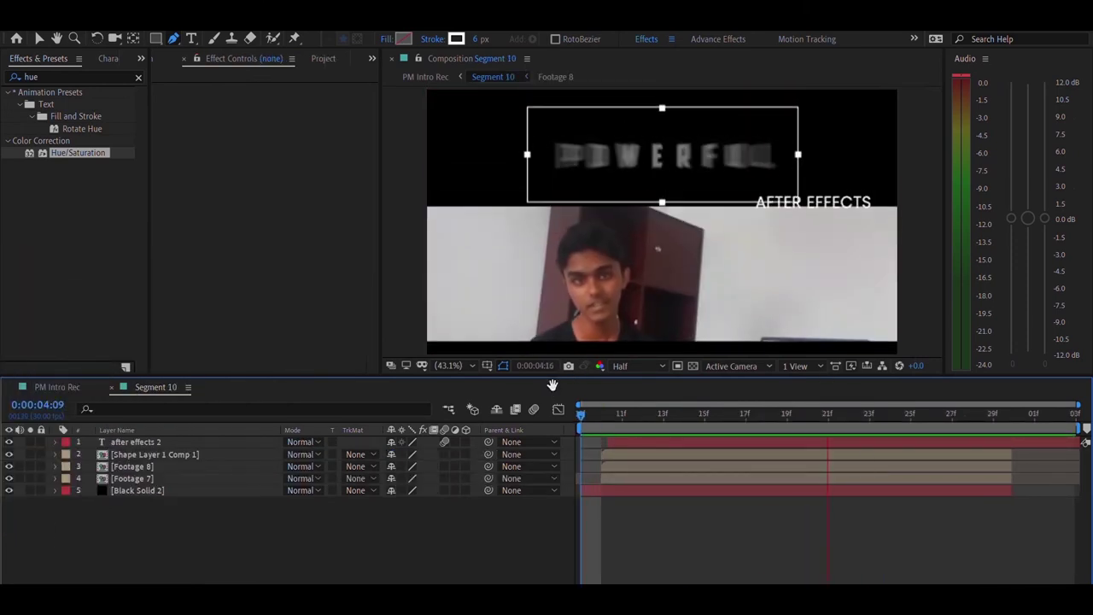
pyautogui.press('space')
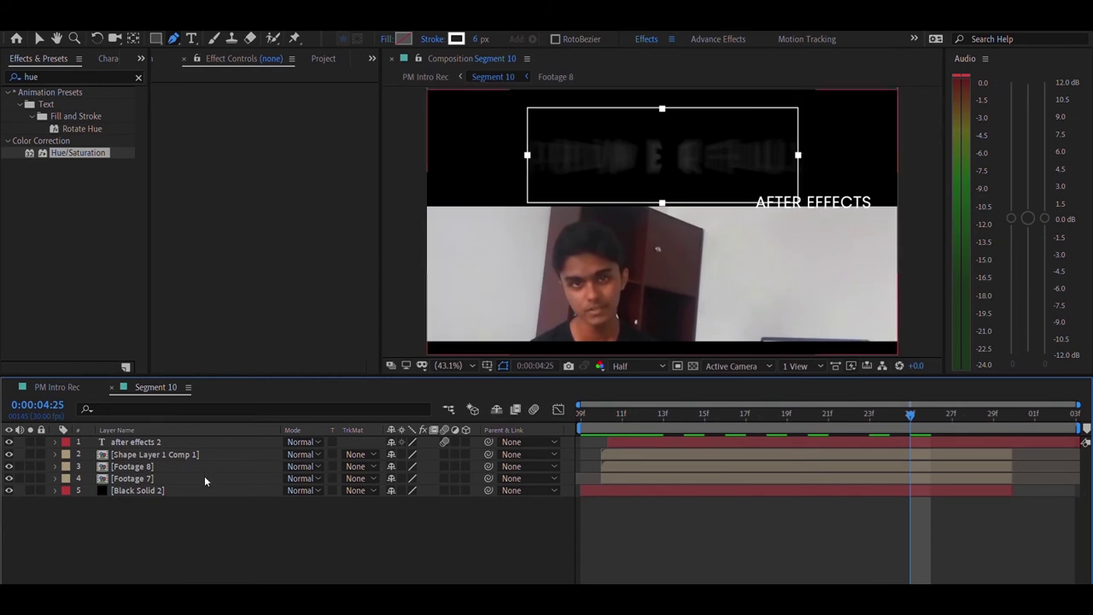
pyautogui.click(206, 489)
pyautogui.click(137, 477)
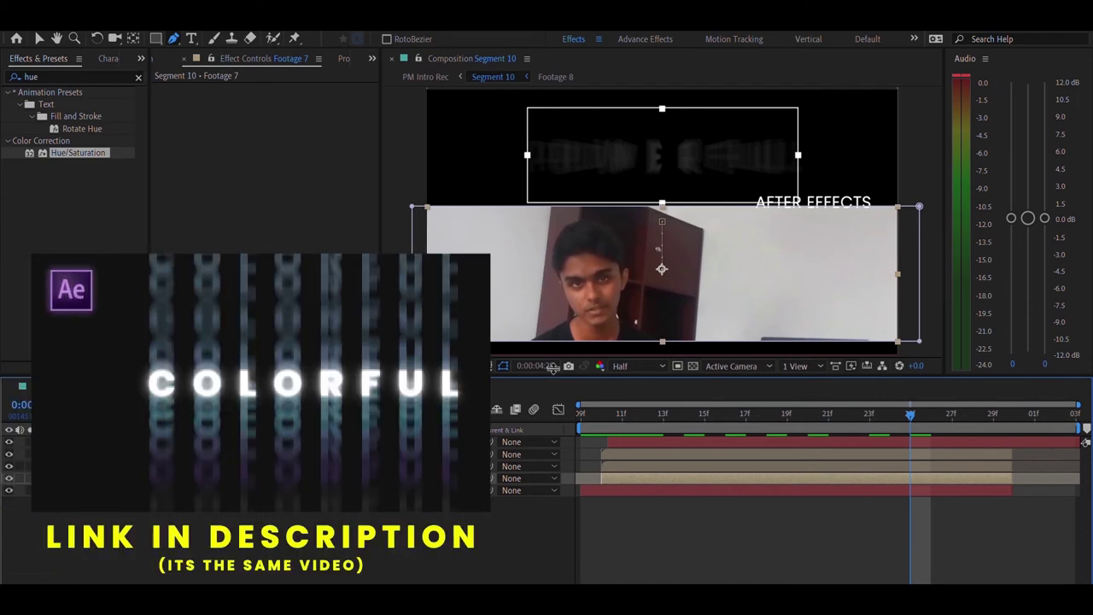
pyautogui.click(111, 466)
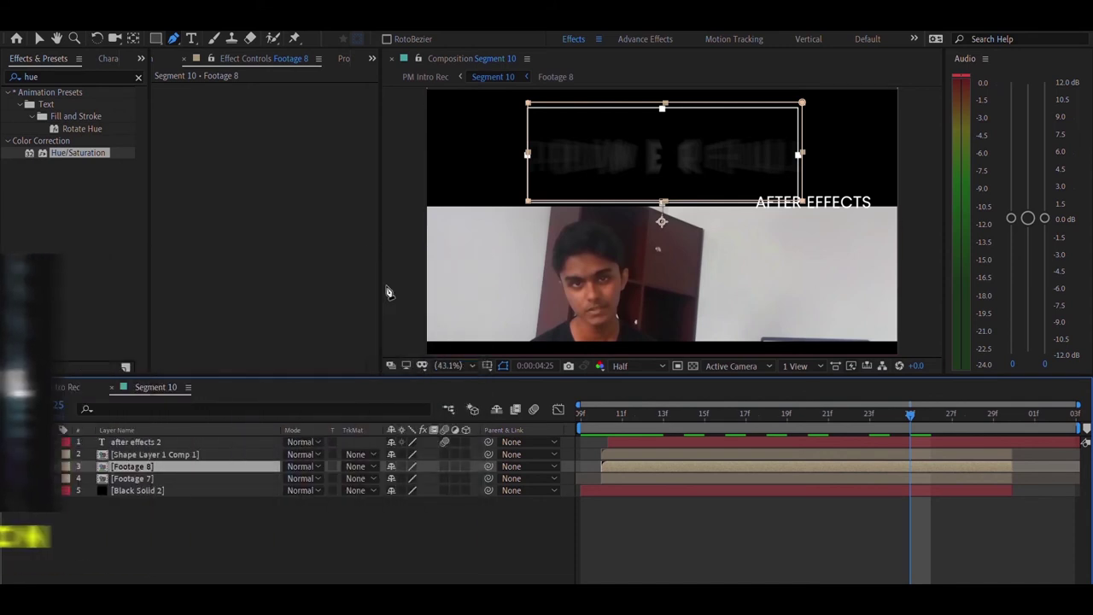
pyautogui.press('space')
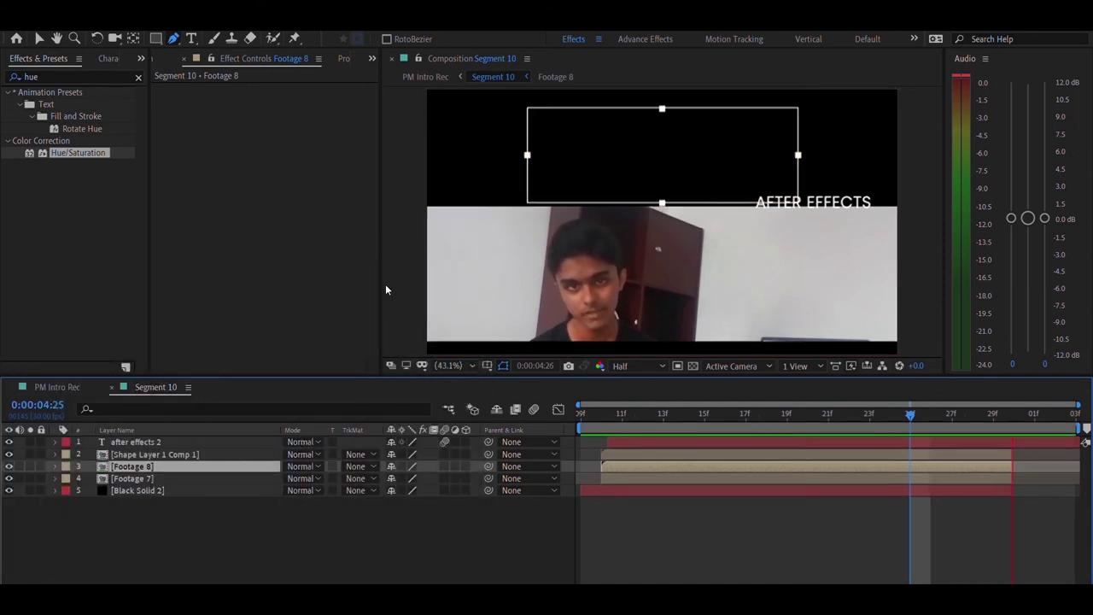
pyautogui.press('space')
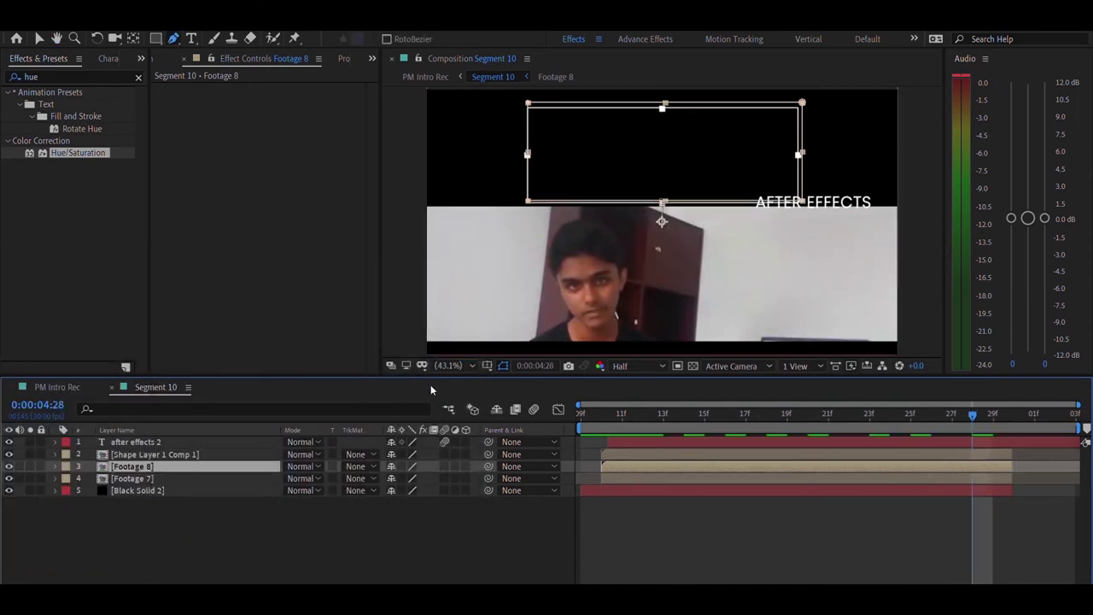
pyautogui.hotkey('ctrl', 'Up')
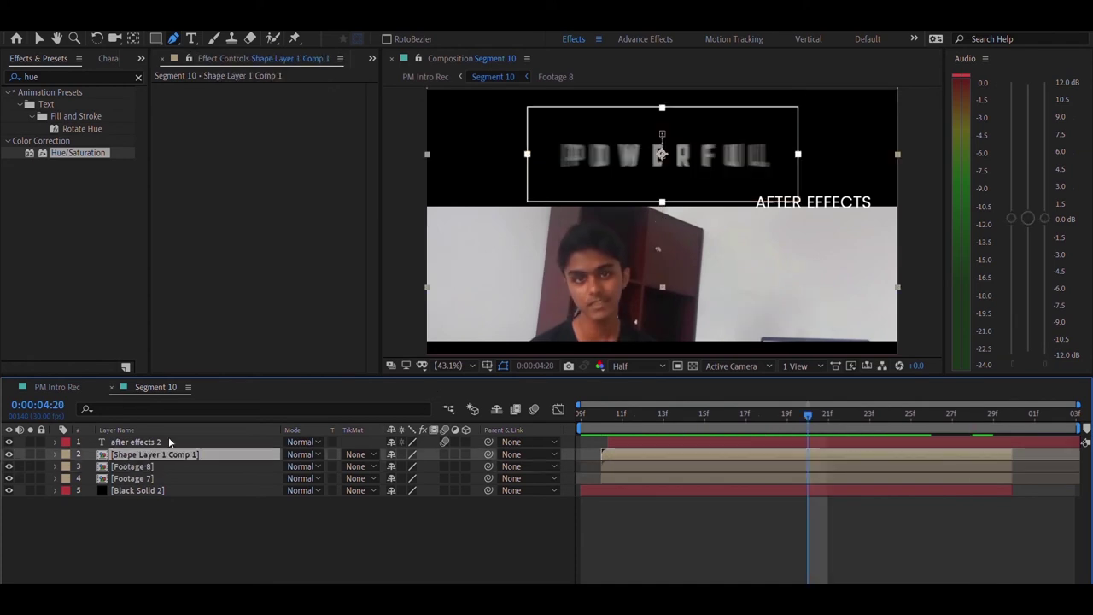
# Step: Open Shape Layer 1 Comp 1, examine the outlined rectangle and the small square on its edge, and return to Segment 10
pyautogui.doubleClick(168, 450)
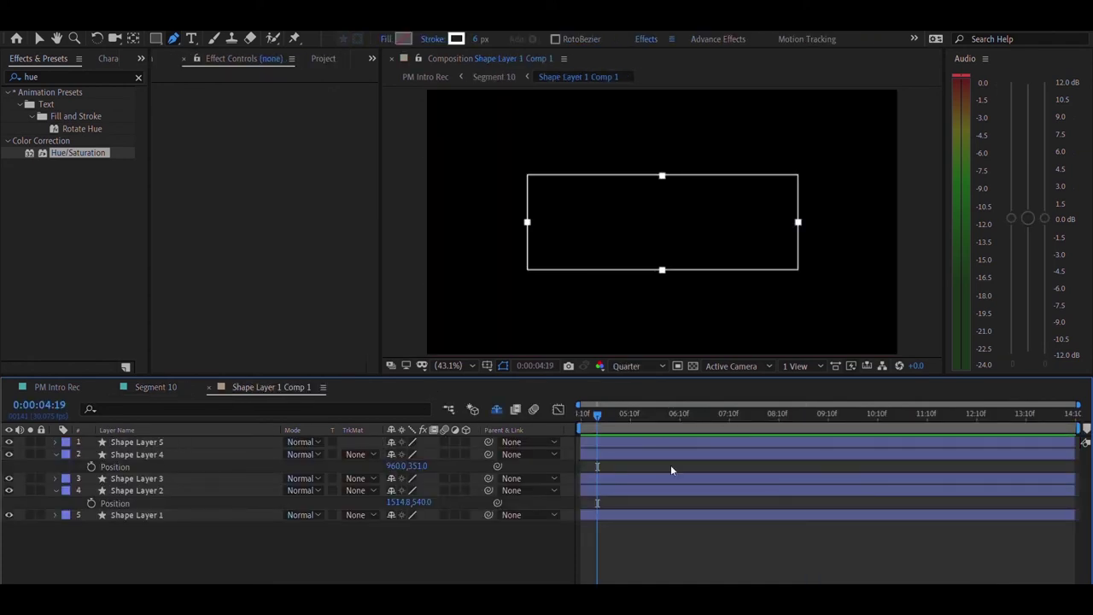
pyautogui.click(169, 514)
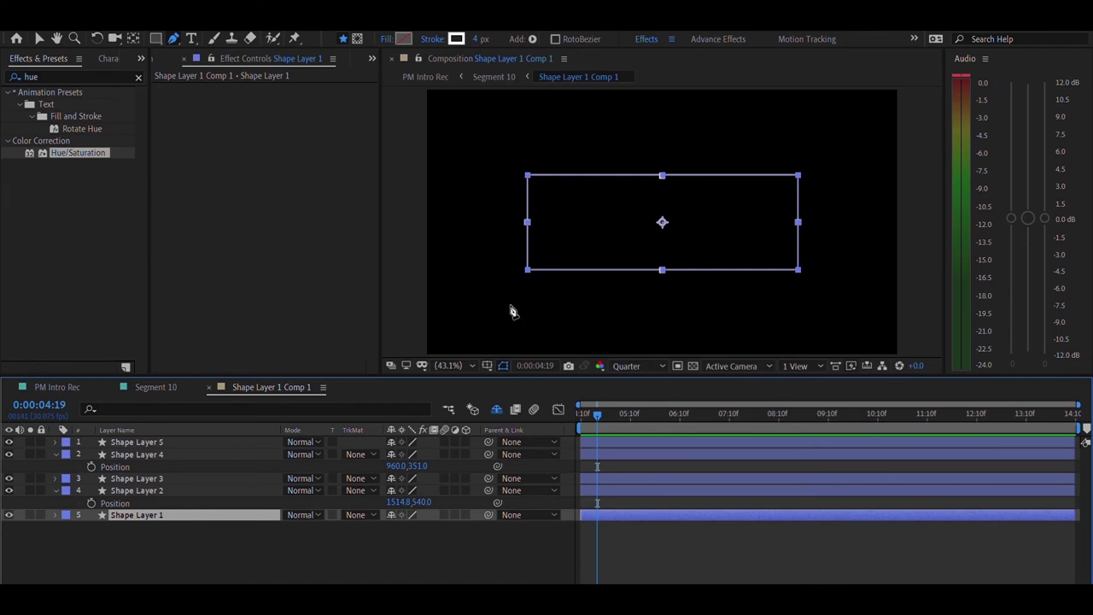
pyautogui.click(233, 532)
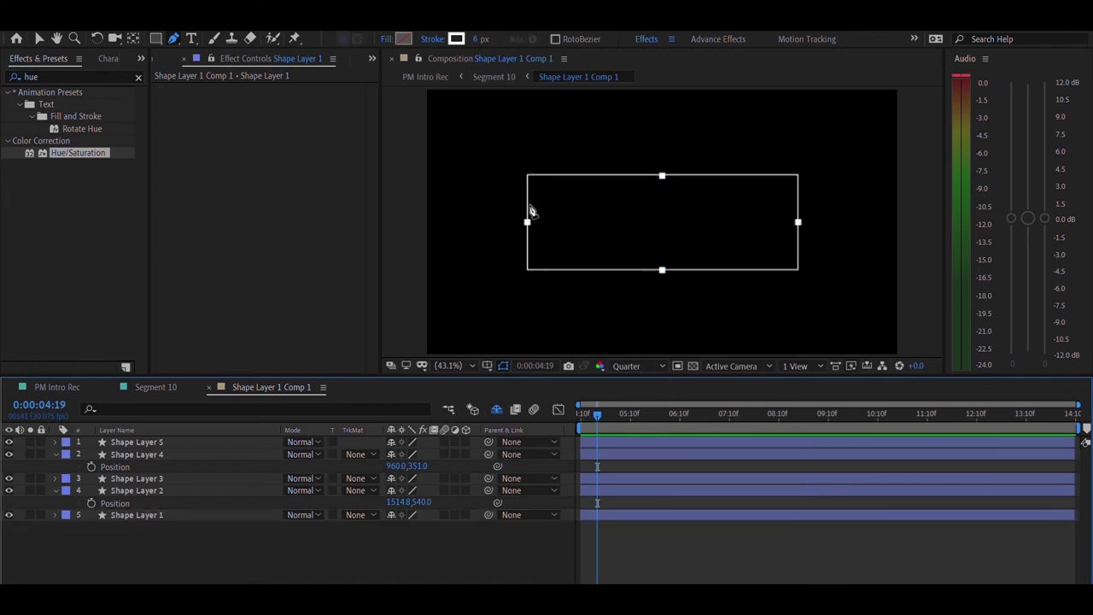
pyautogui.click(245, 490)
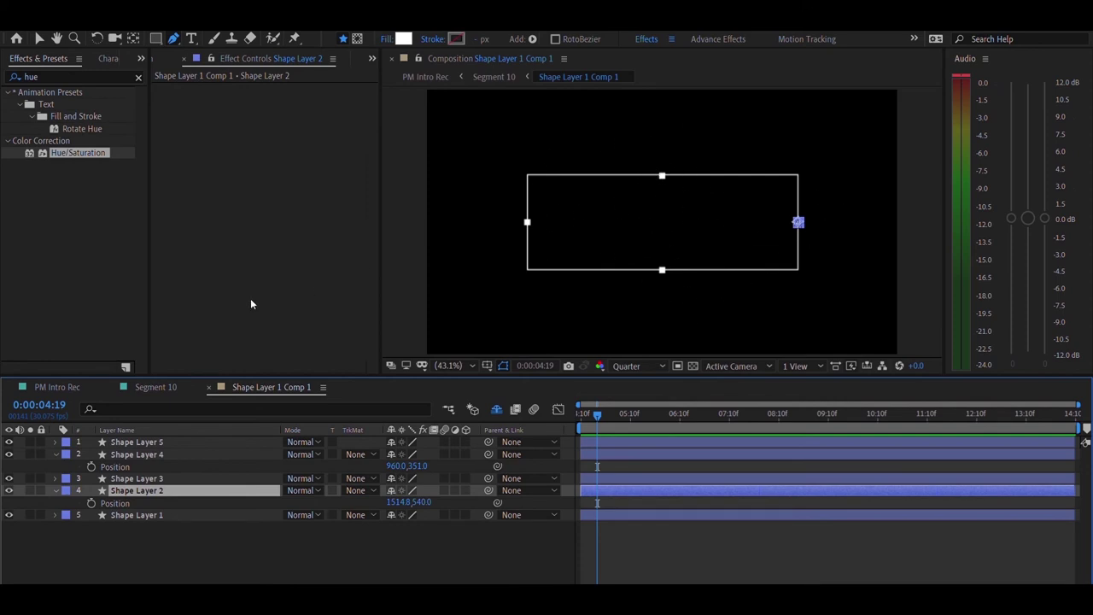
pyautogui.click(156, 387)
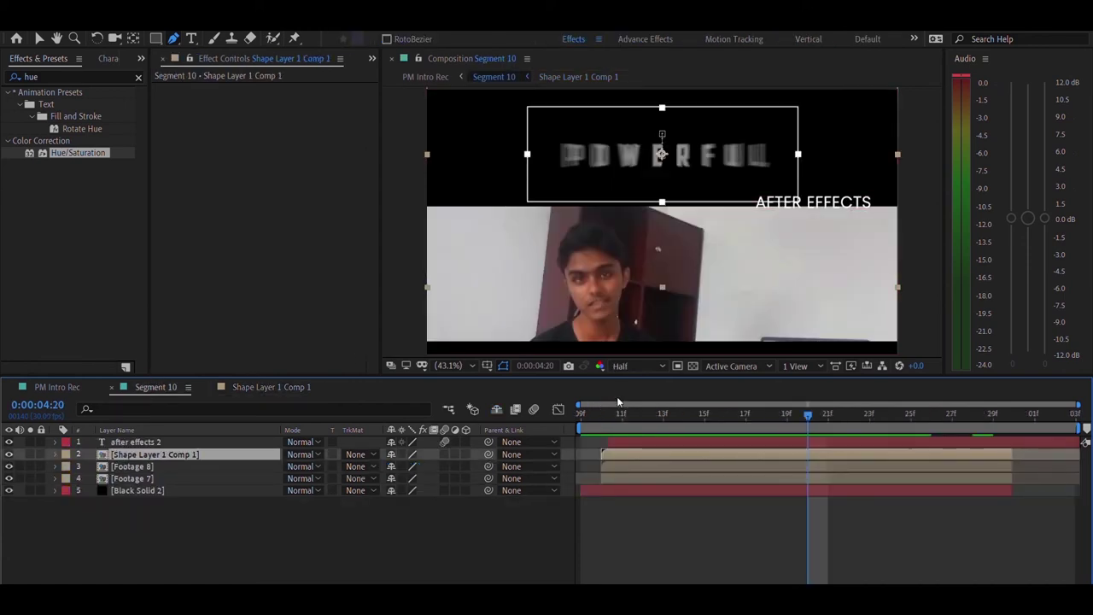
# Step: Open Segment 11 from PM Intro Rec, preview it, and show the Scale keyframes of its Shape Layer 2 frame
pyautogui.click(57, 387)
pyautogui.doubleClick(133, 440)
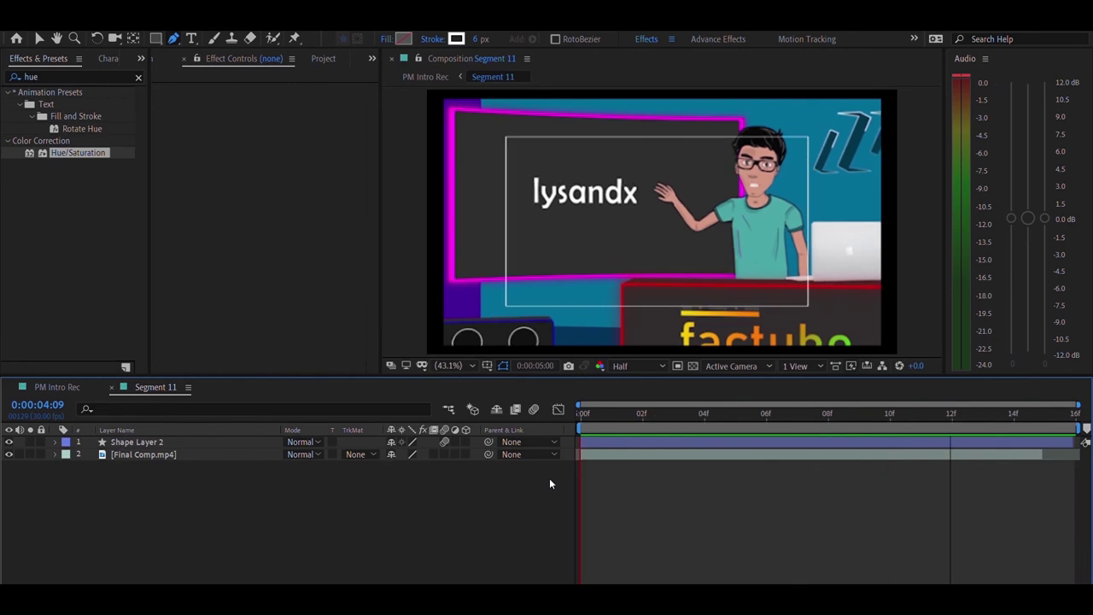
pyautogui.press('space')
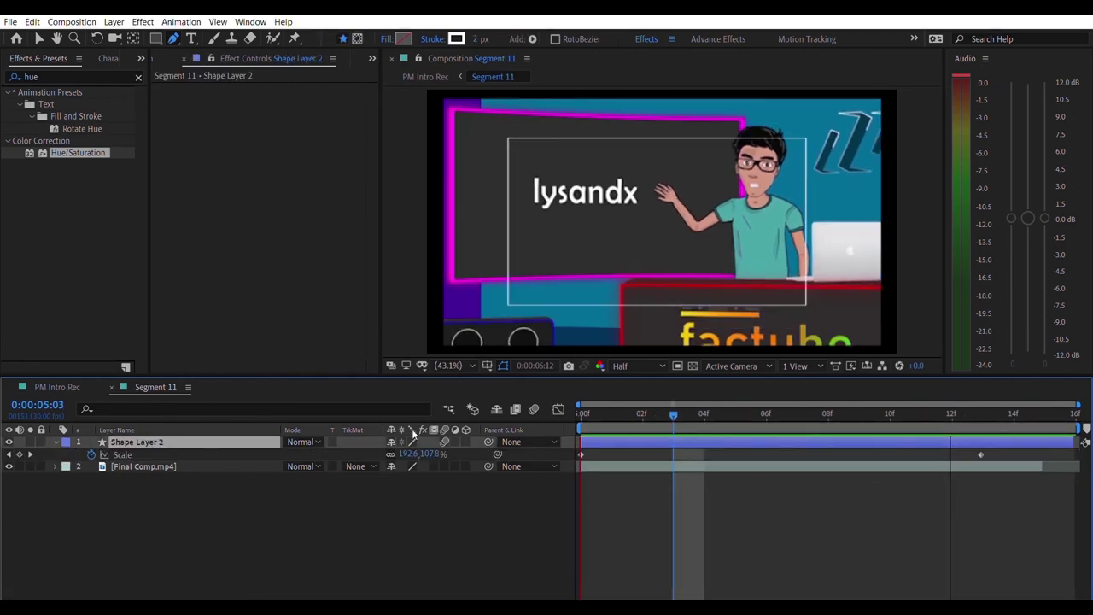
pyautogui.press('Home')
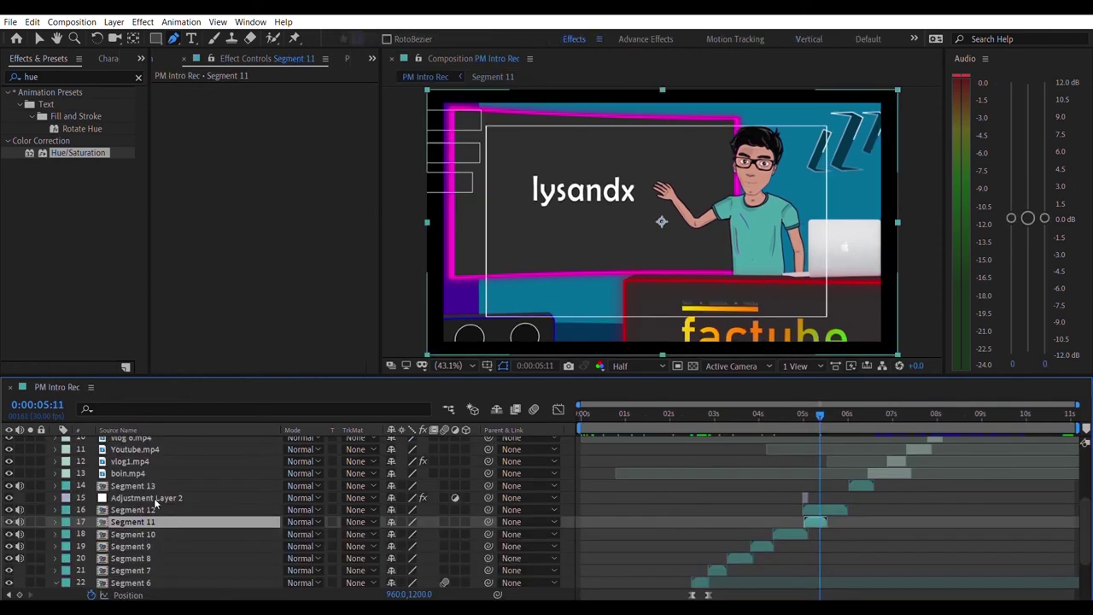
# Step: Open Segment 12 from PM Intro Rec and preview its sliding rectangle outlines
pyautogui.doubleClick(155, 507)
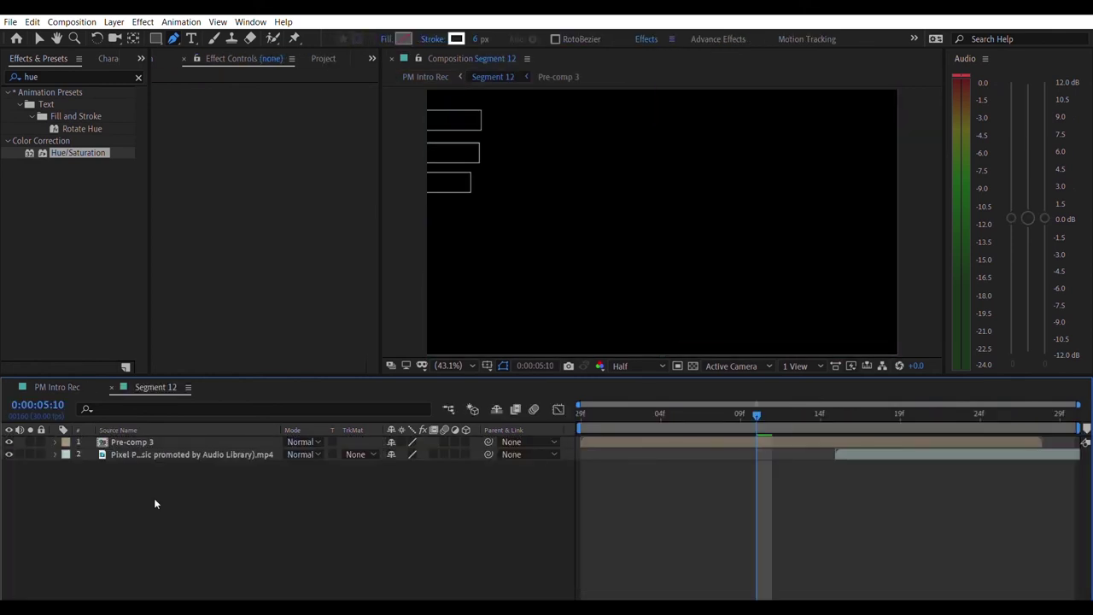
pyautogui.press('space')
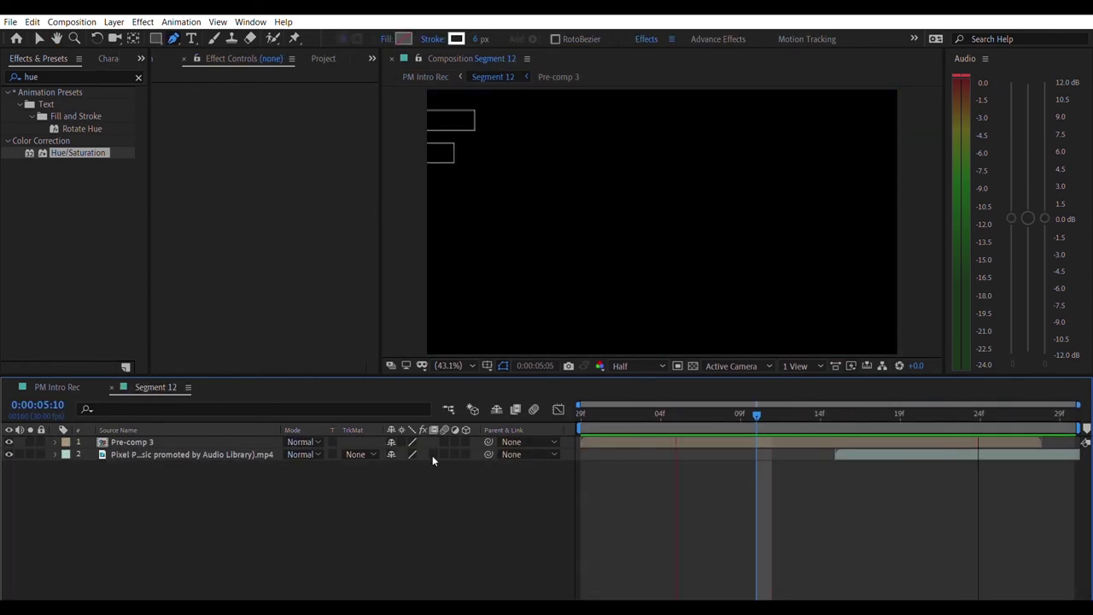
pyautogui.press('space')
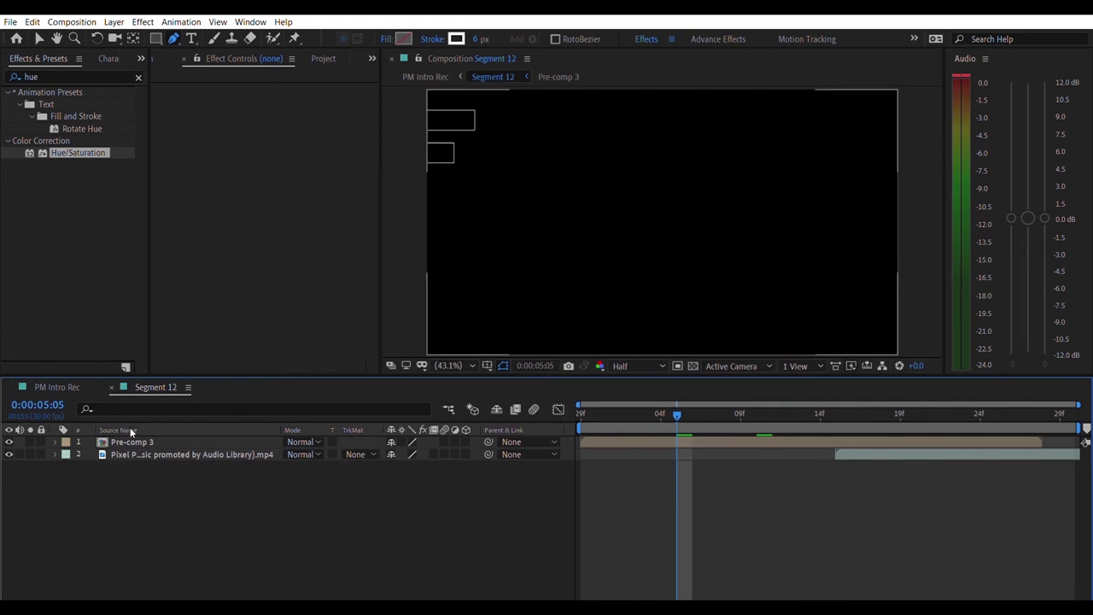
# Step: Open Pre-comp 3 and examine the Position keyframes of Shape Layer 3 and the staggered movement of the other shape layers
pyautogui.click(131, 441)
pyautogui.doubleClick(130, 440)
pyautogui.press('space')
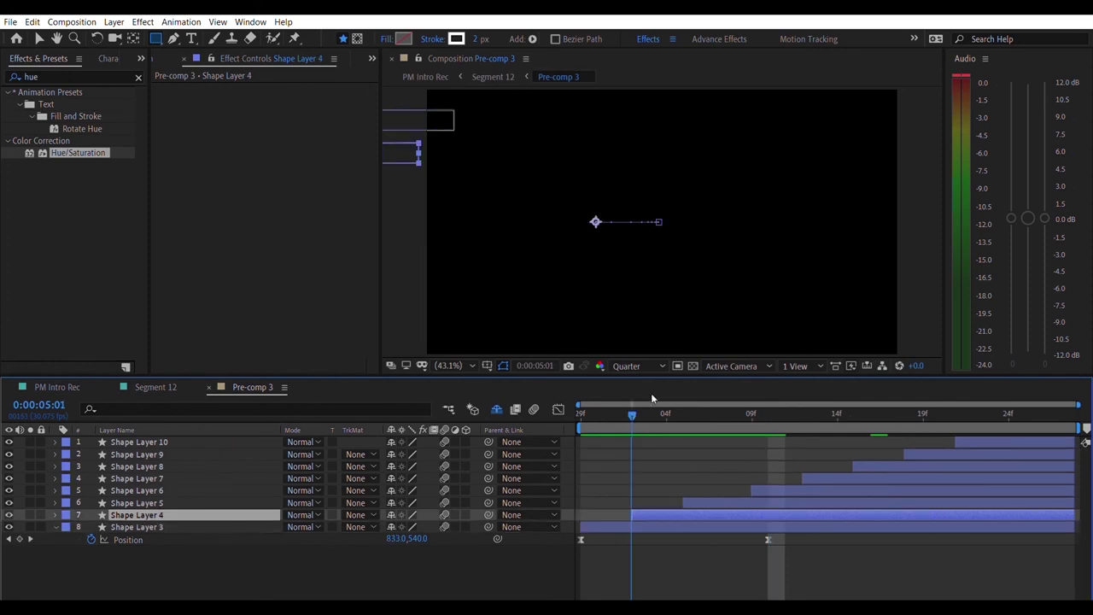
pyautogui.press('space')
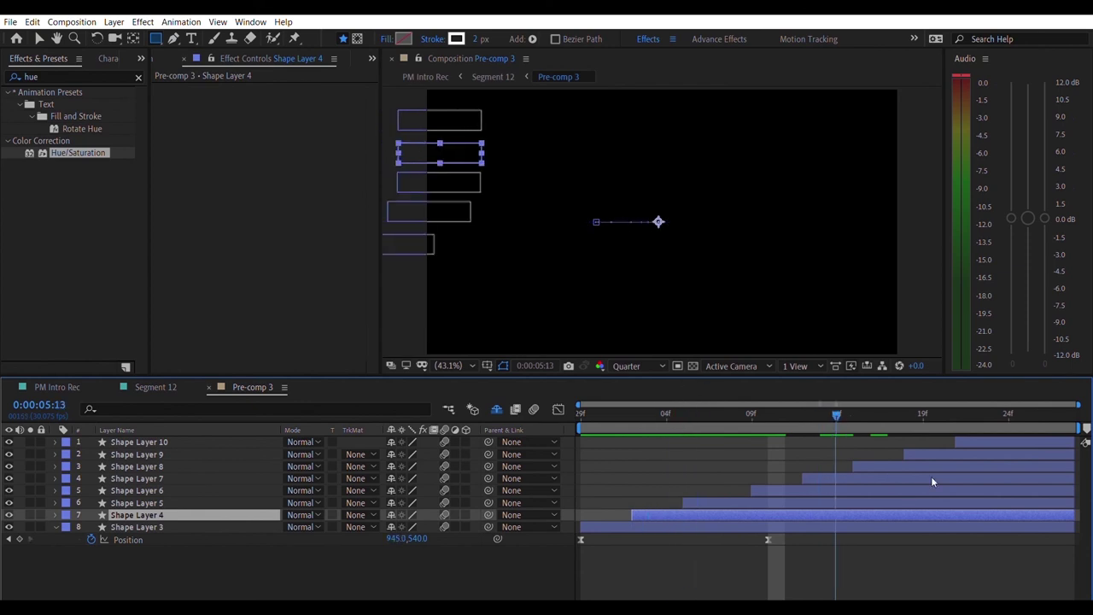
# Step: Close Segment 12, open Segment 13 from PM Intro Rec, and examine its layer 3 footage in the lower half of the frame
pyautogui.click(113, 386)
pyautogui.click(113, 385)
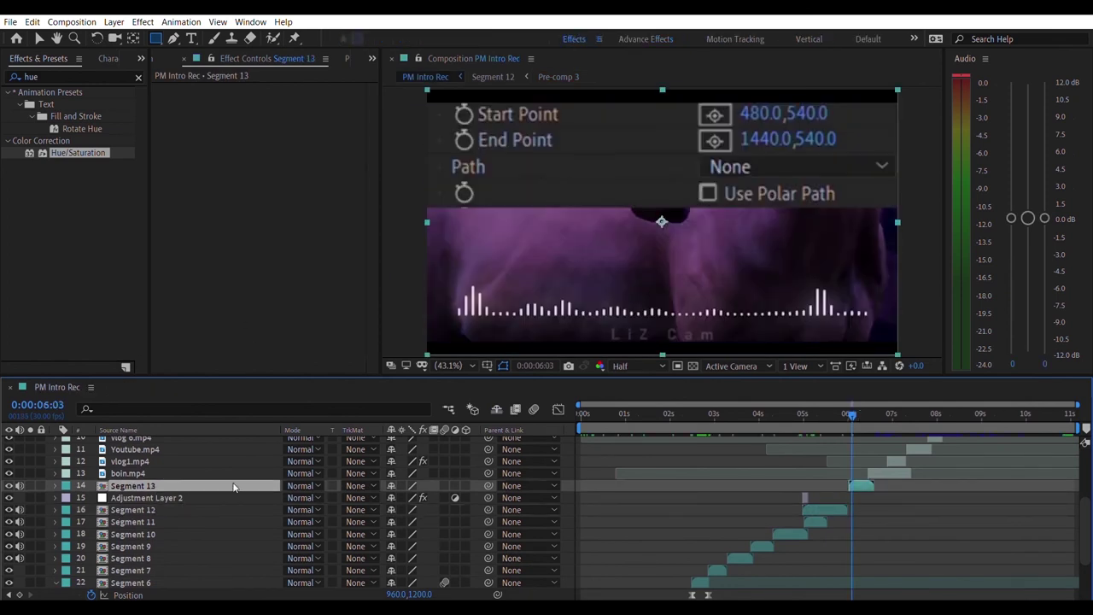
pyautogui.doubleClick(230, 481)
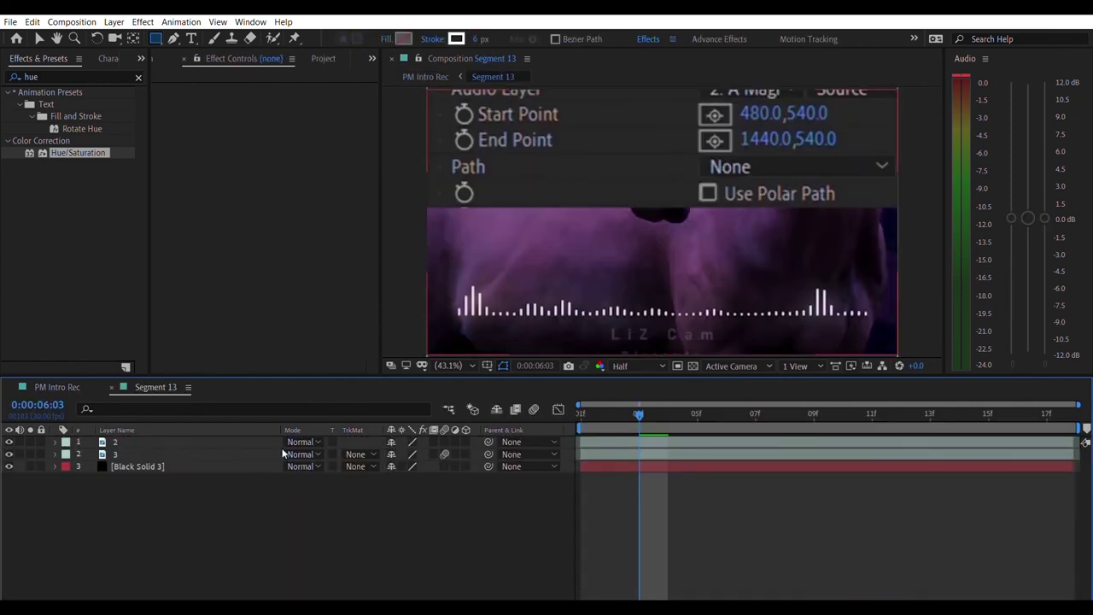
pyautogui.click(185, 453)
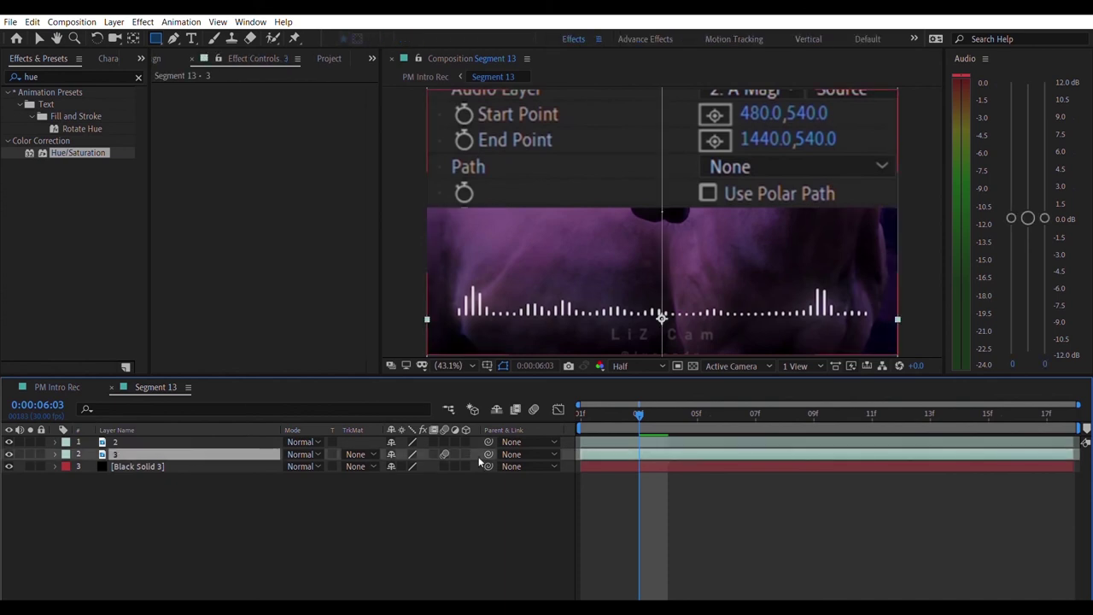
pyautogui.press('v')
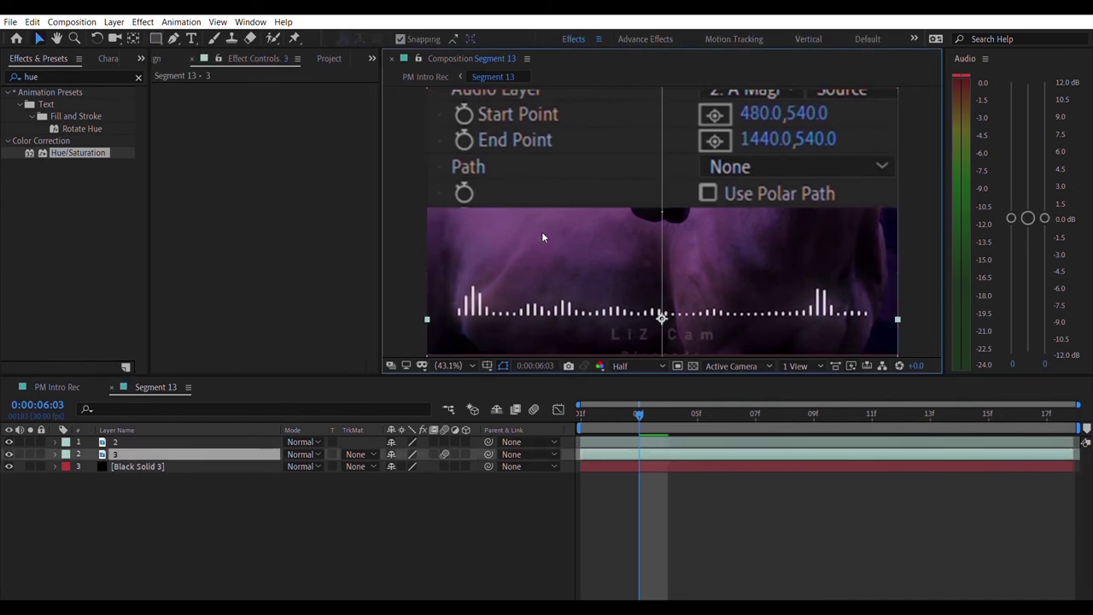
# Step: Return to PM Intro Rec and scrub through the remaining video clips that follow Segment 13
pyautogui.click(58, 386)
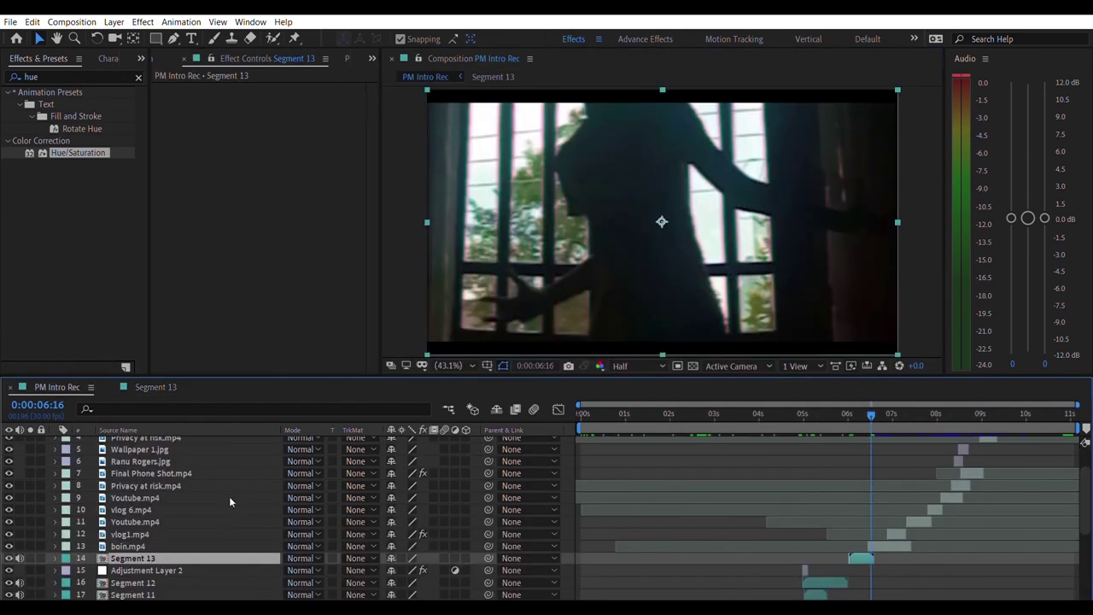
pyautogui.scroll(2, 230, 511)
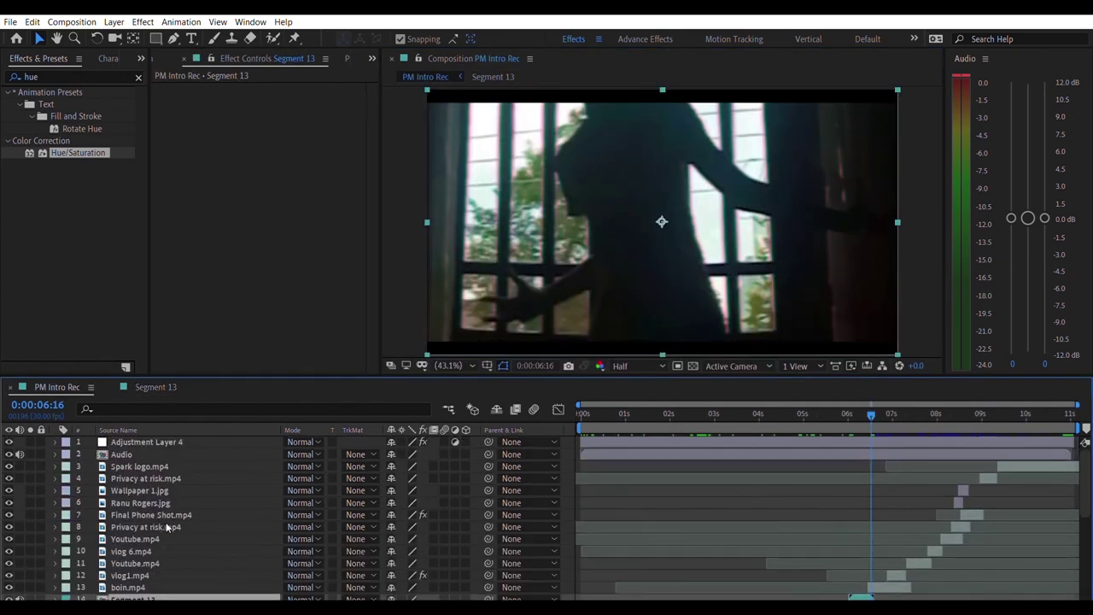
pyautogui.moveTo(865, 405); pyautogui.dragTo(897, 401)
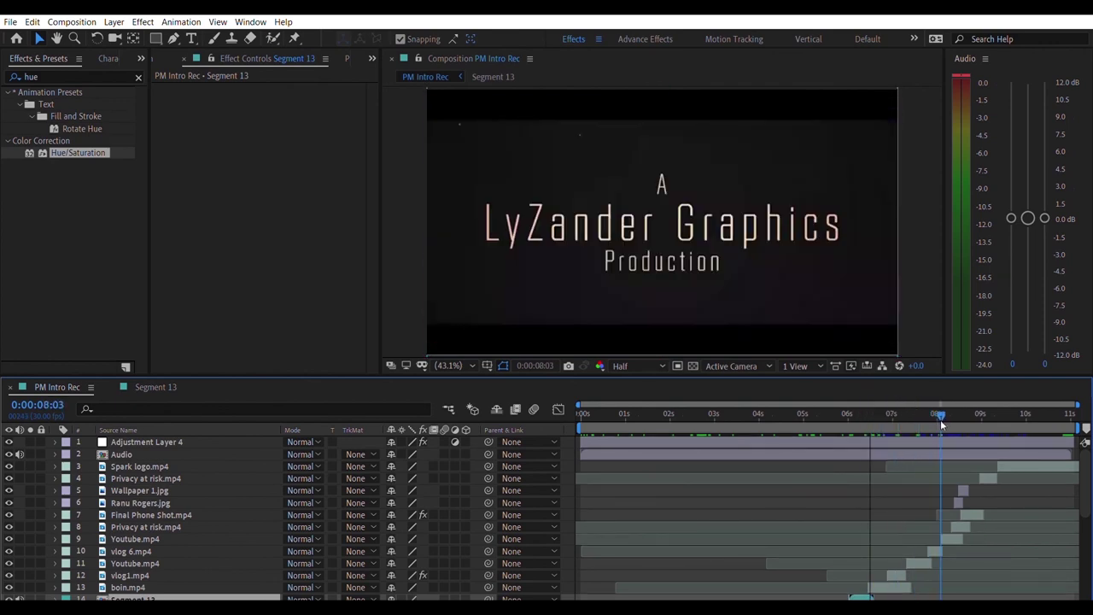
pyautogui.moveTo(967, 418); pyautogui.dragTo(869, 418)
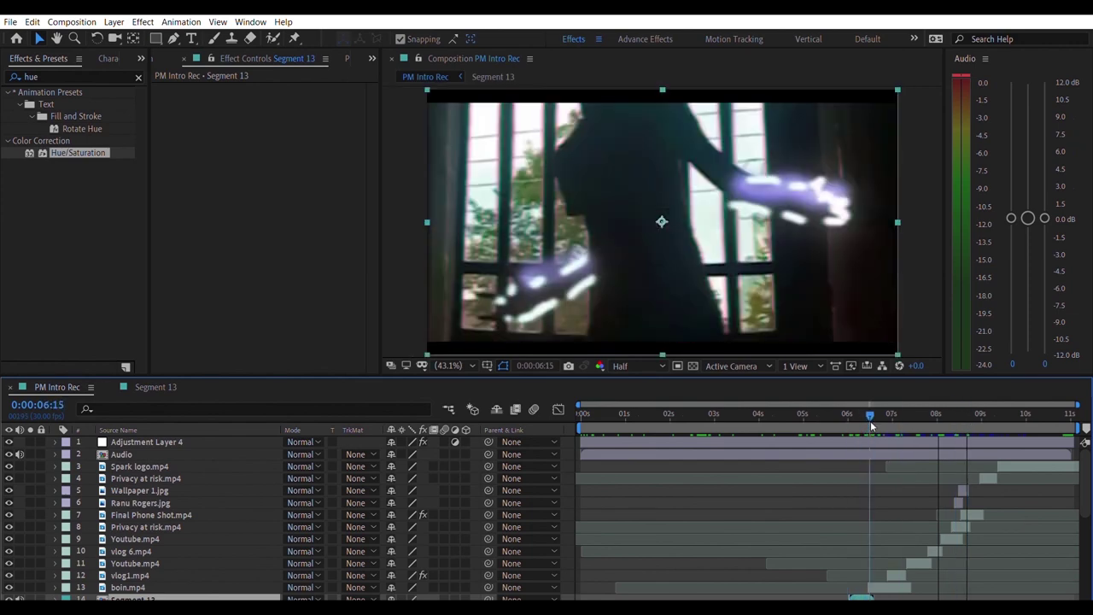